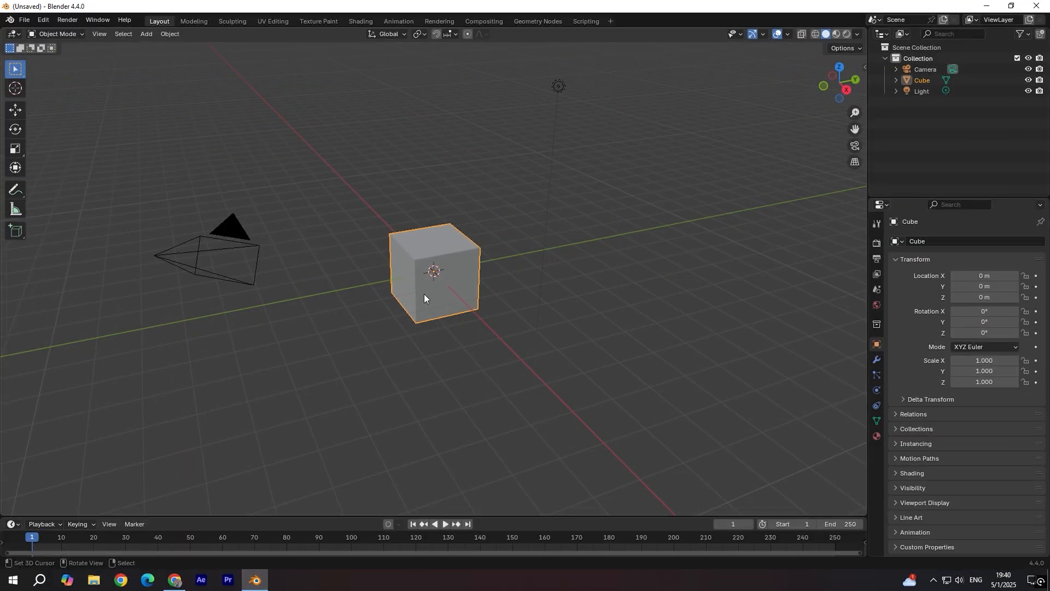
Step: Replace the default cube with a new cylinder mesh
{"action": "key", "text": "Delete"}
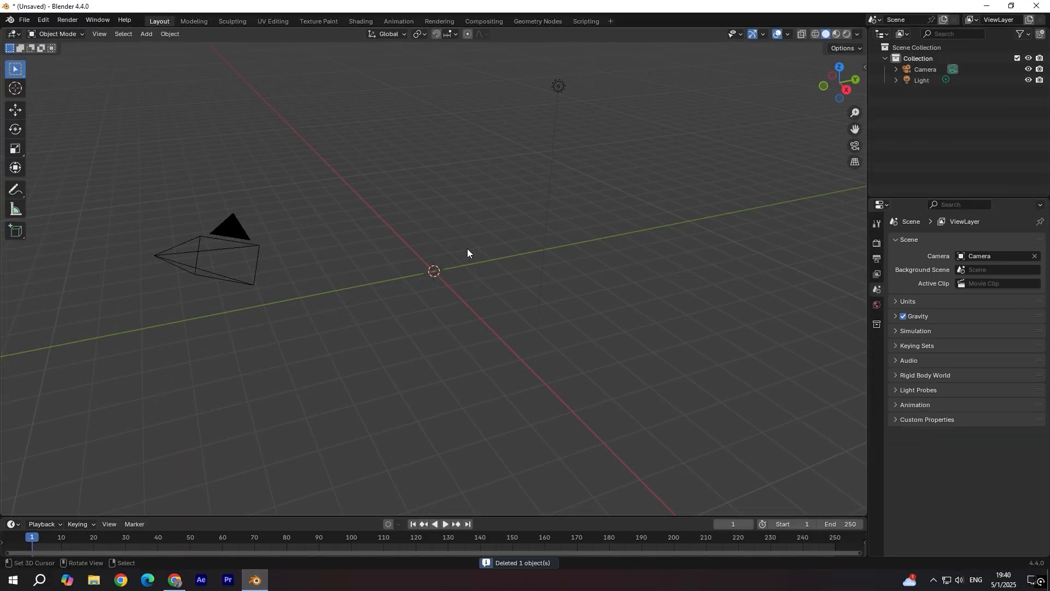
{"action": "key", "text": "shift+a"}
{"action": "mouse_move", "coordinate": [454, 257]}
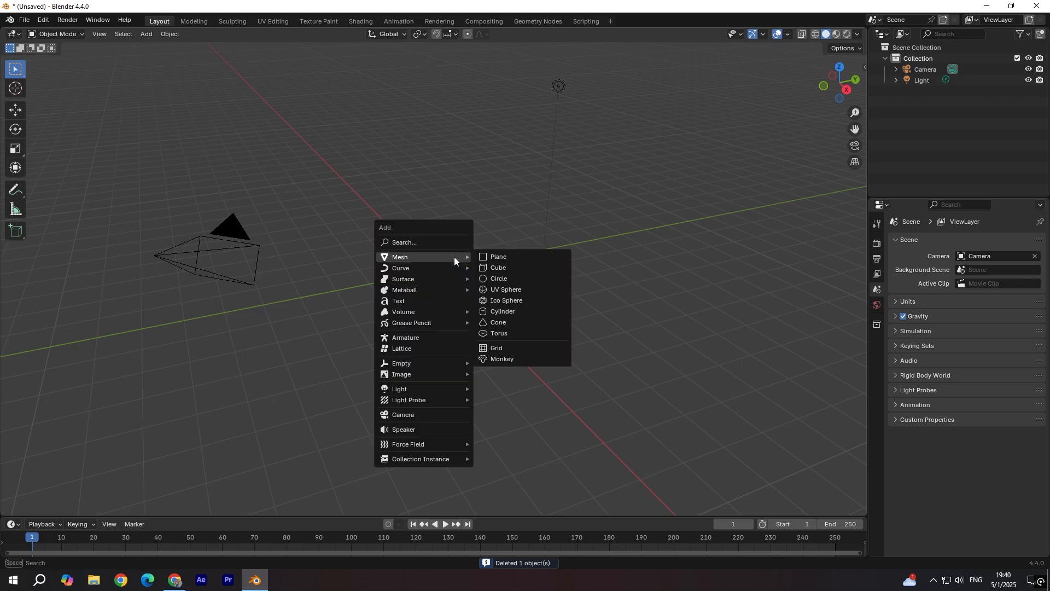
{"action": "left_click", "coordinate": [513, 311]}
Step: Raise the cylinder above the grid to a height of about 1.72 m
{"action": "middle_click_drag", "start_coordinate": [491, 300], "coordinate": [442, 260]}
{"action": "key", "text": "g"}
{"action": "left_click", "coordinate": [442, 212]}
{"action": "middle_click_drag", "start_coordinate": [494, 208], "coordinate": [520, 206]}
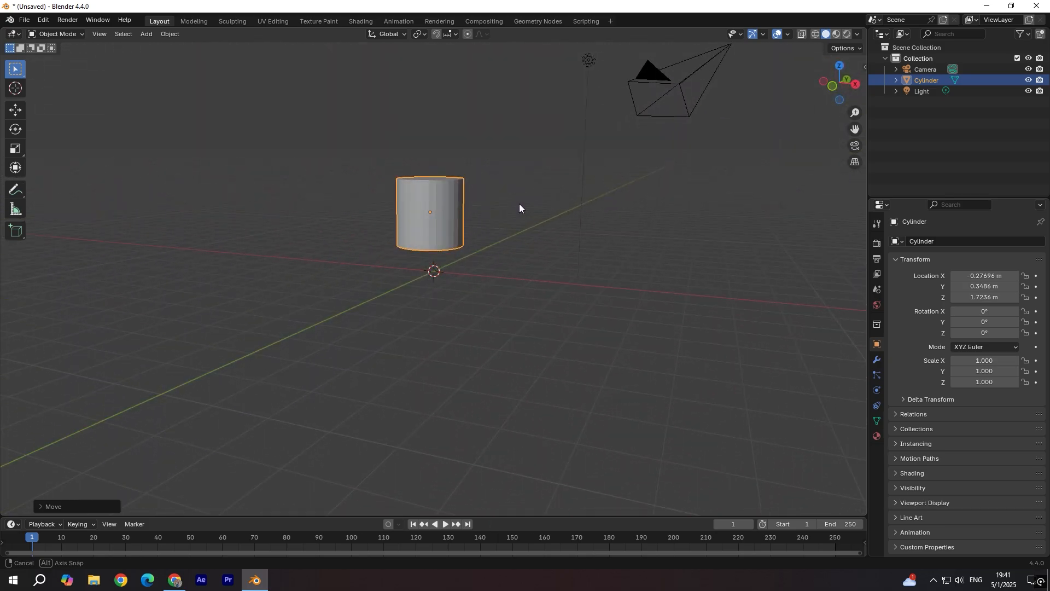
{"action": "scroll", "coordinate": [439, 224], "scroll_direction": "up", "scroll_amount": 3}
{"action": "scroll", "coordinate": [422, 208], "scroll_direction": "up", "scroll_amount": 1}
{"action": "middle_click_drag", "start_coordinate": [421, 206], "coordinate": [438, 241], "text": "shift"}
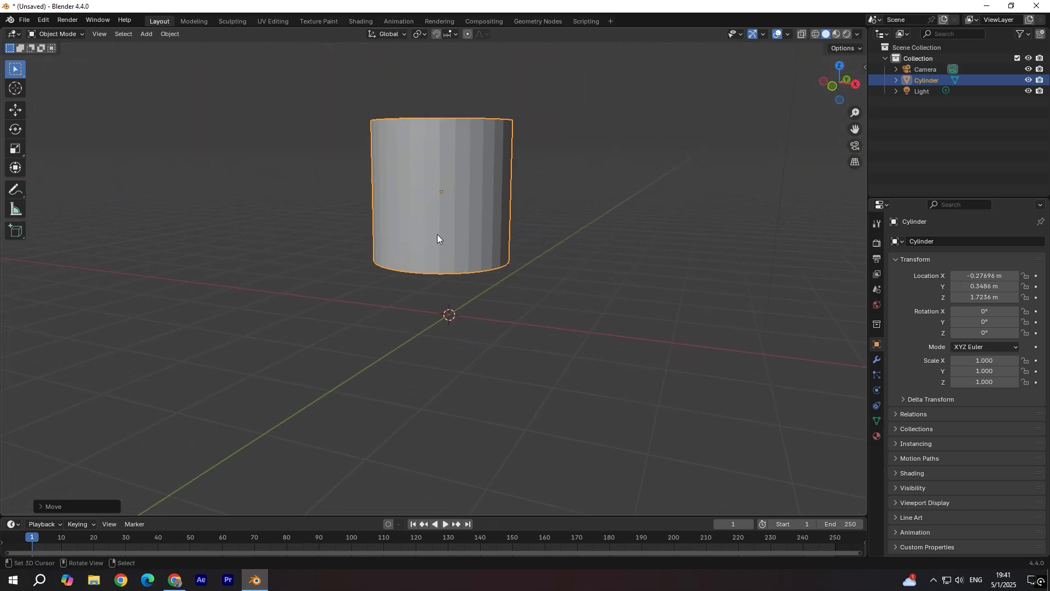
Step: Scale the cylinder's bottom edge loop slightly inward to taper the body into a cup shape
{"action": "key", "text": "Tab"}
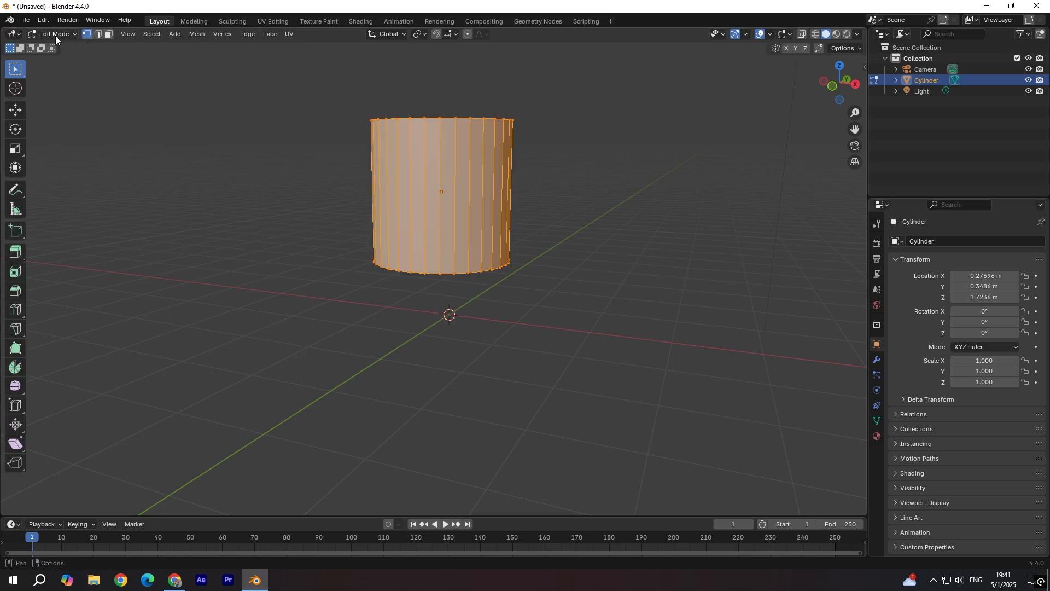
{"action": "key", "text": "2"}
{"action": "left_click", "coordinate": [441, 285]}
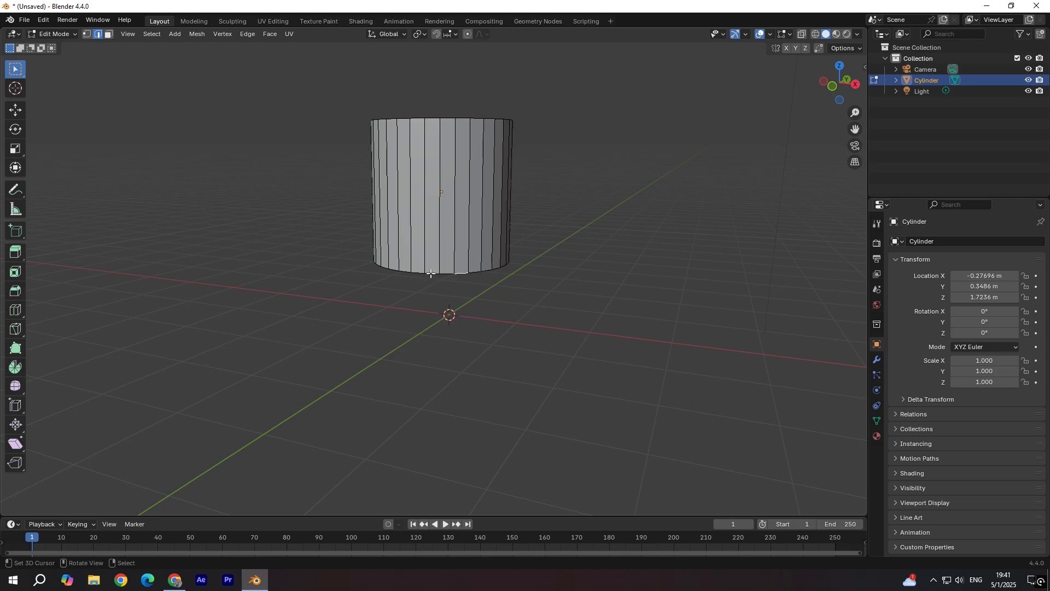
{"action": "left_click", "coordinate": [430, 273], "text": "alt"}
{"action": "mouse_move", "coordinate": [433, 276]}
{"action": "middle_mouse_down"}
{"action": "mouse_move", "coordinate": [338, 239]}
{"action": "mouse_move", "coordinate": [356, 288]}
{"action": "mouse_move", "coordinate": [421, 284]}
{"action": "middle_mouse_up"}
{"action": "key", "text": "s"}
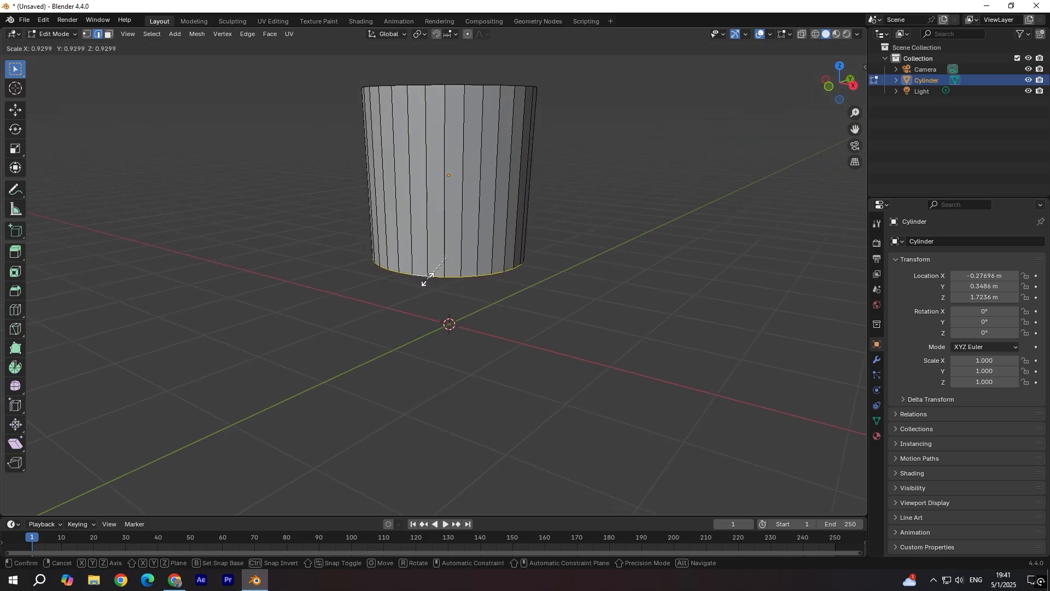
{"action": "left_click", "coordinate": [428, 279]}
{"action": "key", "text": "Tab"}
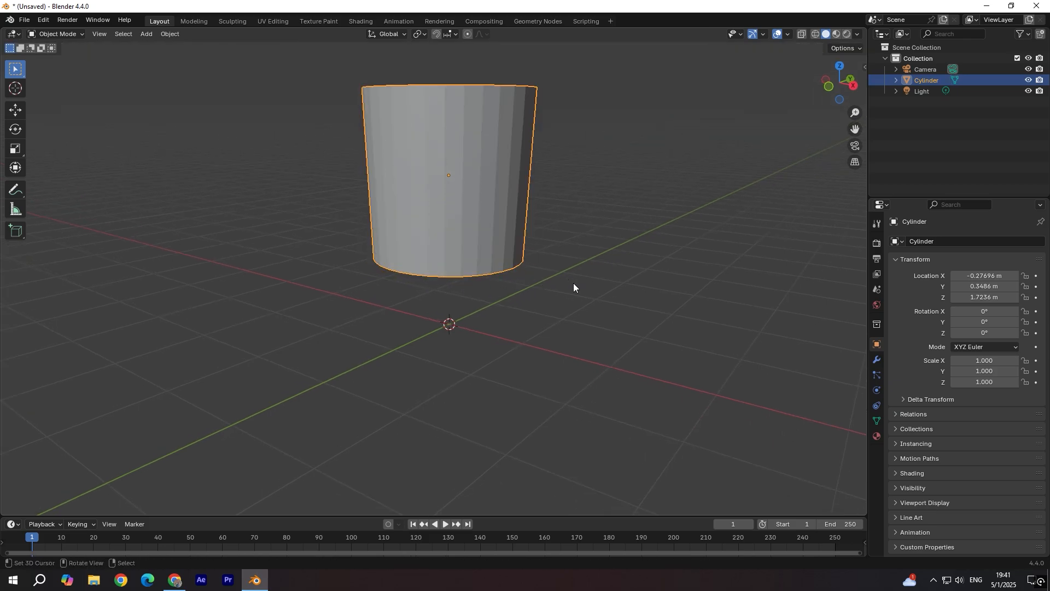
Step: Delete the cylinder's top face in face select mode
{"action": "middle_click_drag", "start_coordinate": [573, 283], "coordinate": [569, 308]}
{"action": "key", "text": "Tab"}
{"action": "key", "text": "3"}
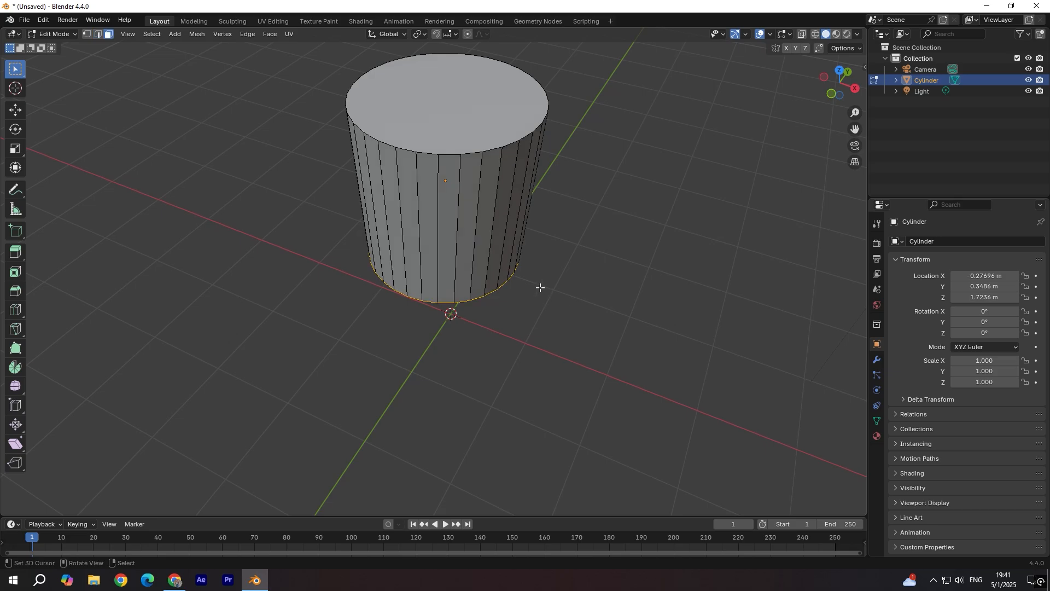
{"action": "left_click", "coordinate": [443, 131]}
{"action": "middle_click_drag", "start_coordinate": [444, 131], "coordinate": [421, 144]}
{"action": "key", "text": "x"}
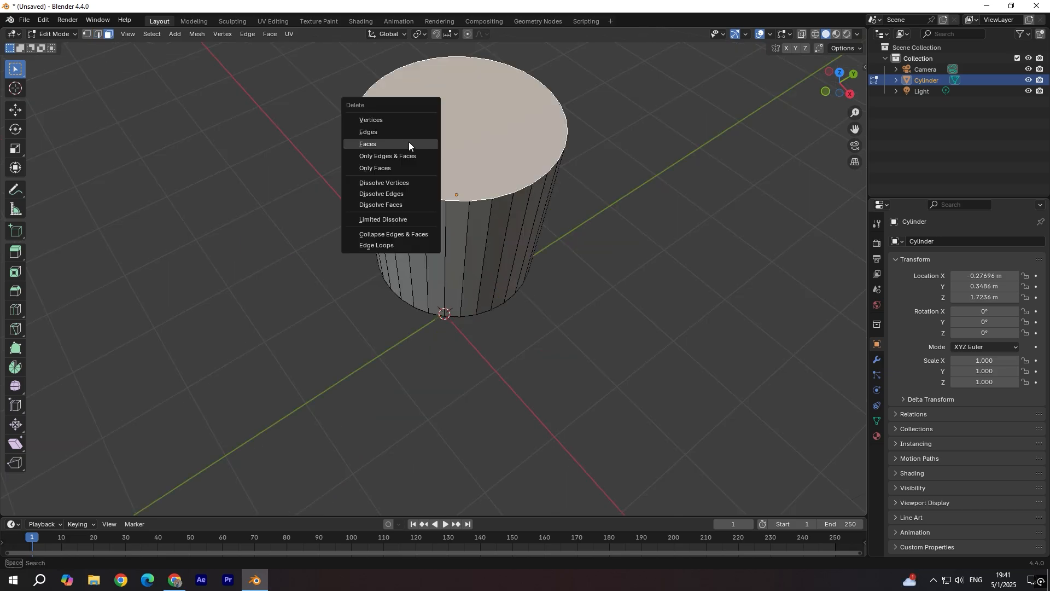
{"action": "left_click", "coordinate": [378, 142]}
Step: Delete the cylinder's bottom face
{"action": "middle_click_drag", "start_coordinate": [377, 142], "coordinate": [478, 279]}
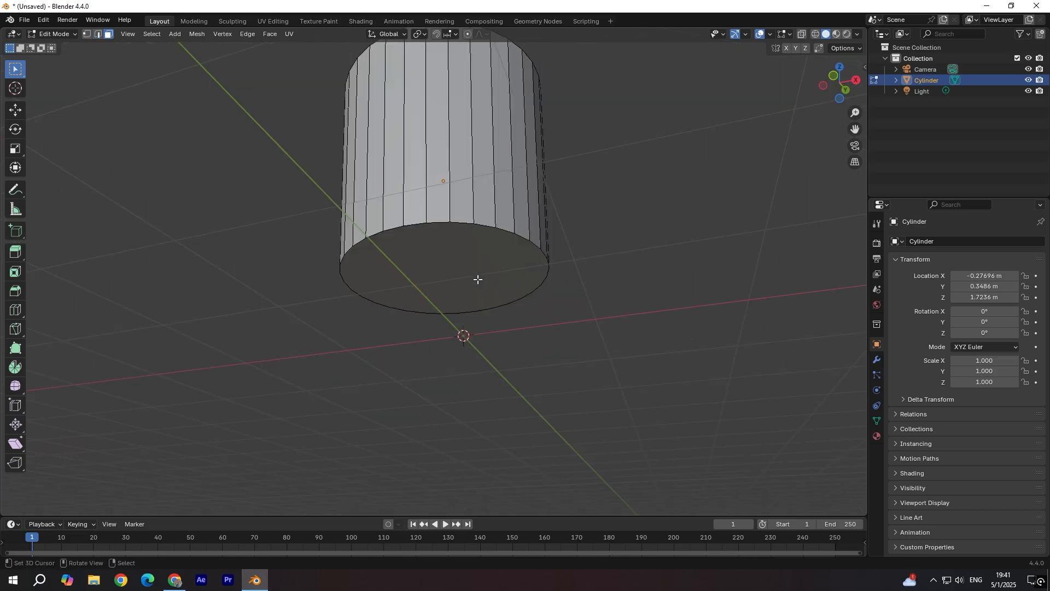
{"action": "left_click", "coordinate": [478, 279]}
{"action": "key", "text": "x"}
{"action": "left_click", "coordinate": [440, 278]}
Step: Extrude the bottom edge loop inward at a scale of about 0.92 and fill the remaining opening with a face
{"action": "middle_click_drag", "start_coordinate": [382, 331], "coordinate": [363, 270]}
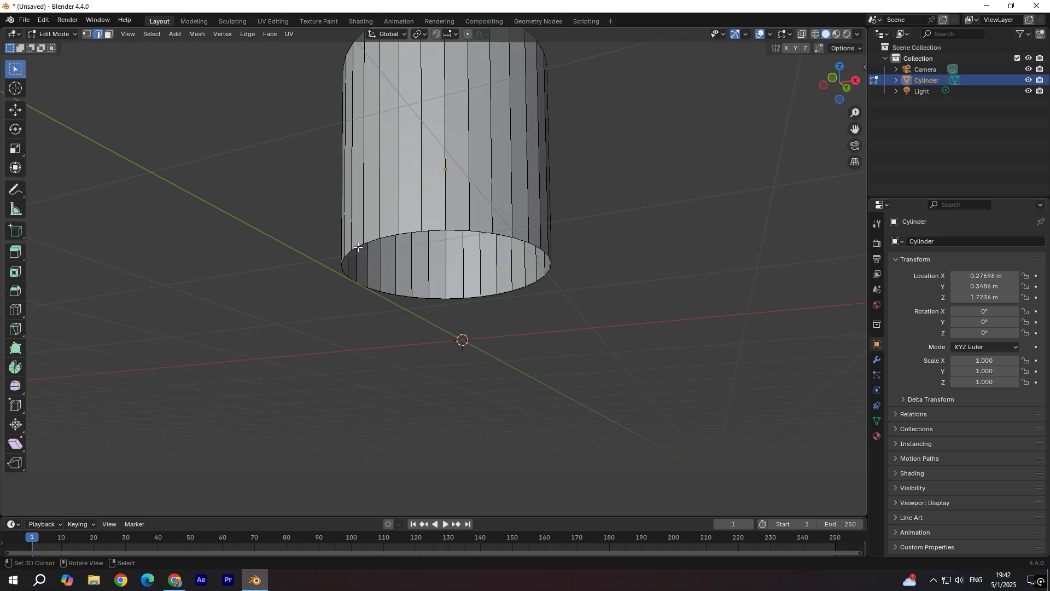
{"action": "left_click", "coordinate": [358, 244], "text": "alt"}
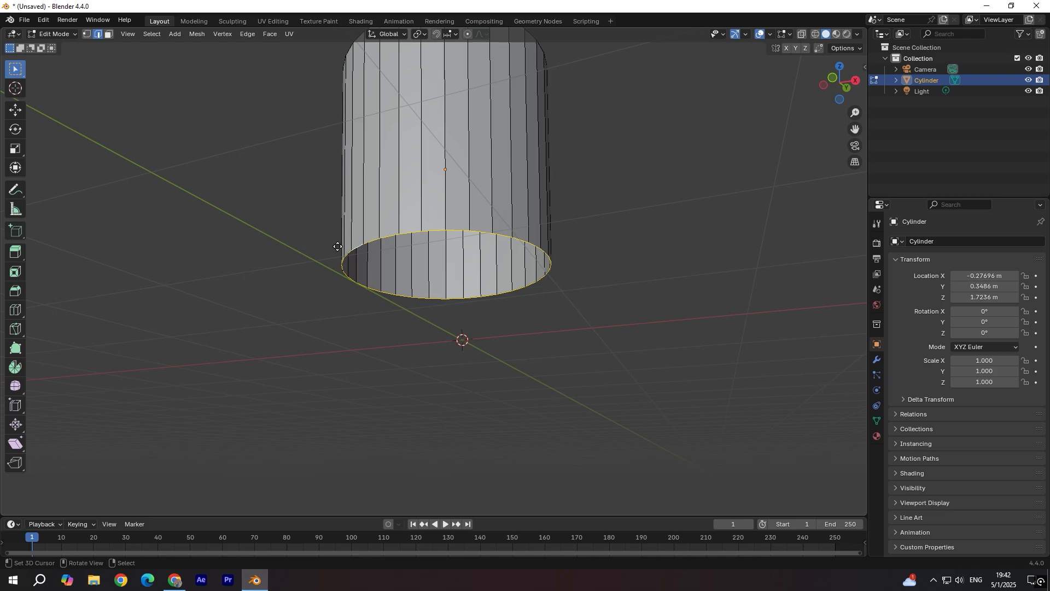
{"action": "key", "text": "e"}
{"action": "key", "text": "s"}
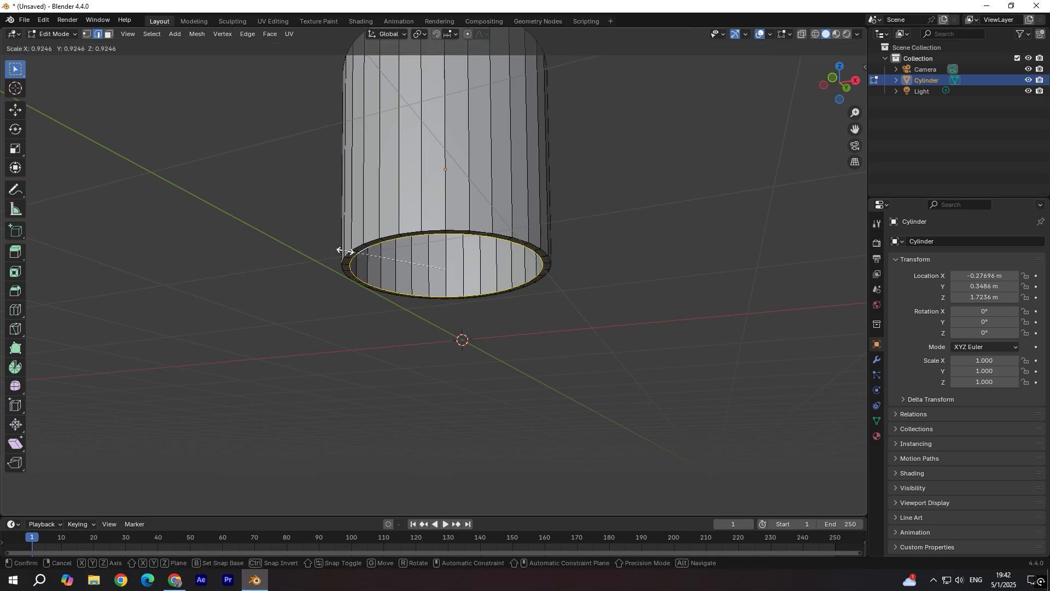
{"action": "left_click", "coordinate": [346, 251]}
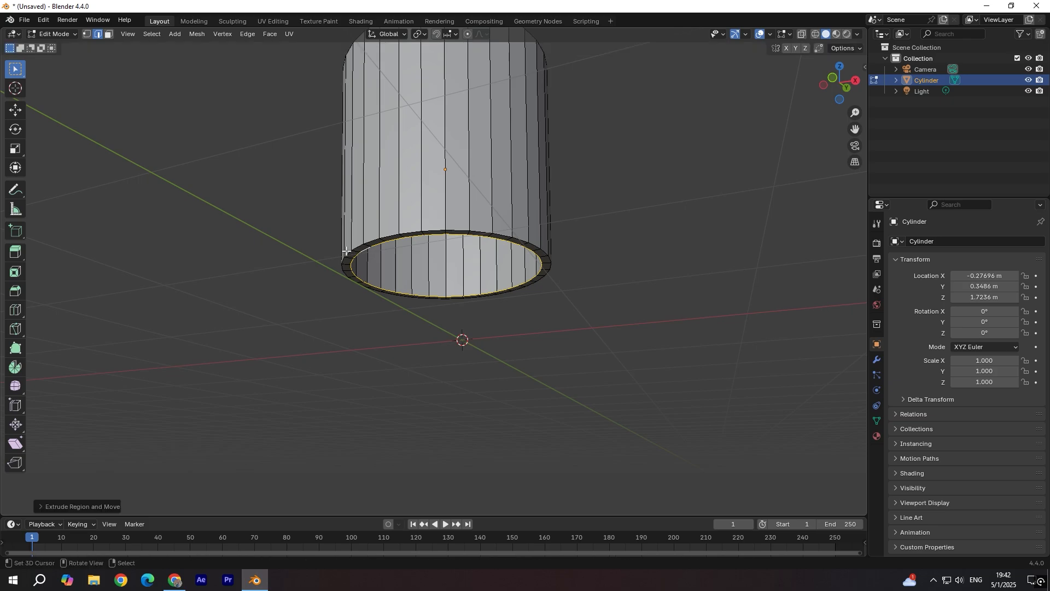
{"action": "key", "text": "f"}
{"action": "key", "text": "Tab"}
Step: Add a Solidify modifier to the cup with a thickness of 0.06 m
{"action": "middle_click_drag", "start_coordinate": [310, 253], "coordinate": [278, 314]}
{"action": "scroll", "coordinate": [279, 308], "scroll_direction": "down", "scroll_amount": 2}
{"action": "middle_click_drag", "start_coordinate": [323, 271], "coordinate": [283, 310], "text": "shift"}
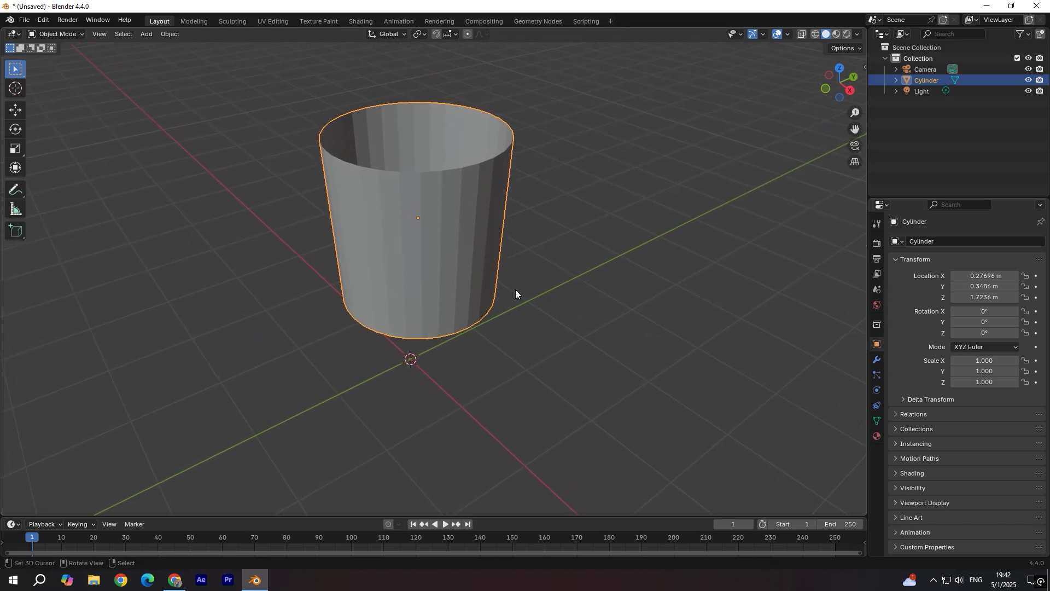
{"action": "left_click", "coordinate": [877, 360]}
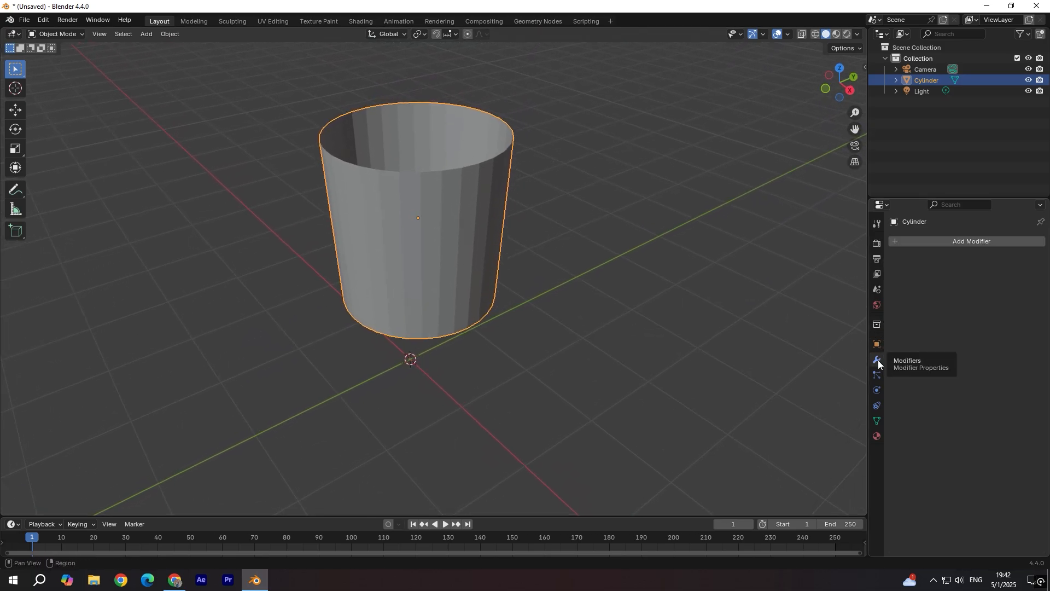
{"action": "left_click", "coordinate": [949, 241]}
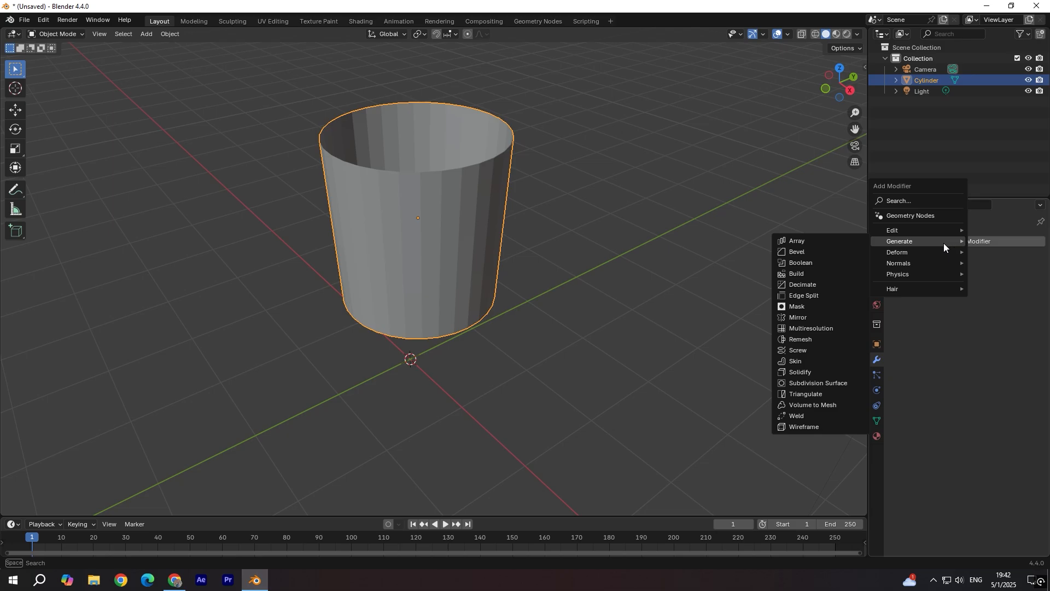
{"action": "left_click", "coordinate": [802, 372]}
{"action": "middle_click_drag", "start_coordinate": [578, 309], "coordinate": [631, 320]}
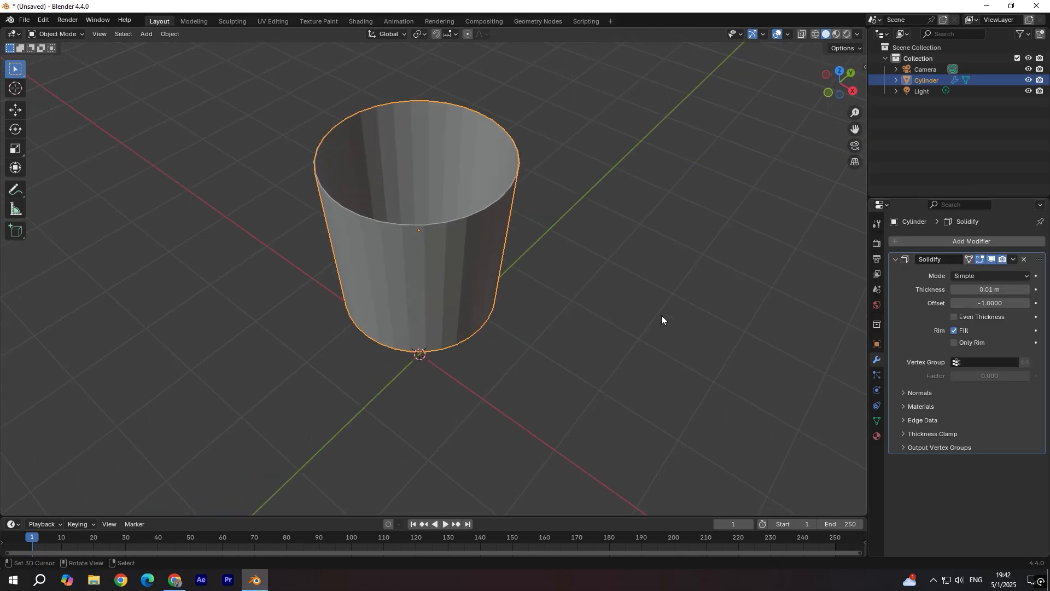
{"action": "left_click_drag", "start_coordinate": [990, 289], "coordinate": [1015, 289]}
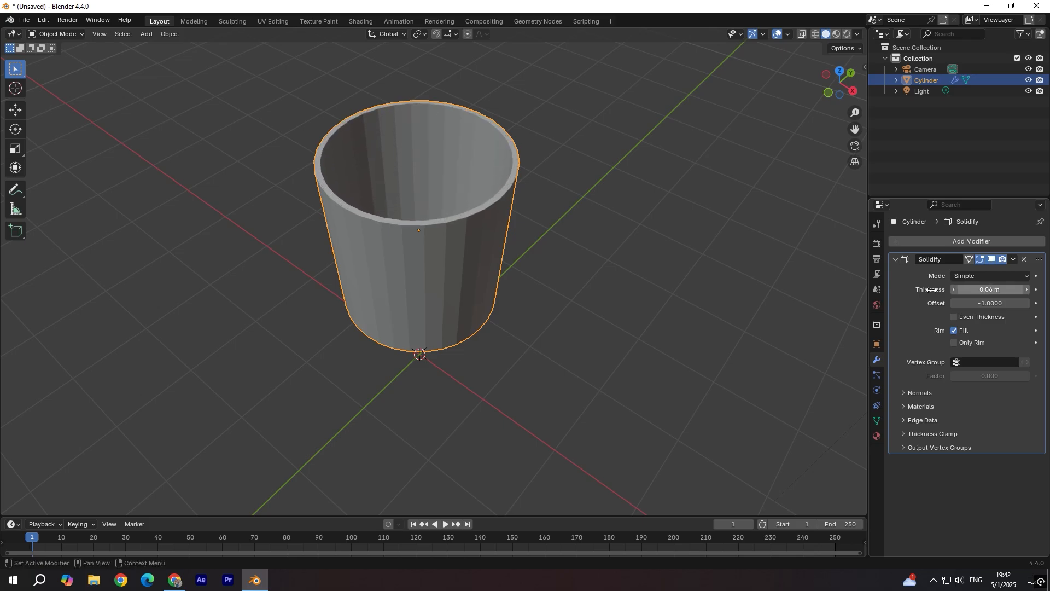
Step: Apply Shade Smooth to the cup
{"action": "left_click", "coordinate": [676, 287]}
{"action": "middle_click_drag", "start_coordinate": [676, 288], "coordinate": [710, 262]}
{"action": "left_click", "coordinate": [418, 237]}
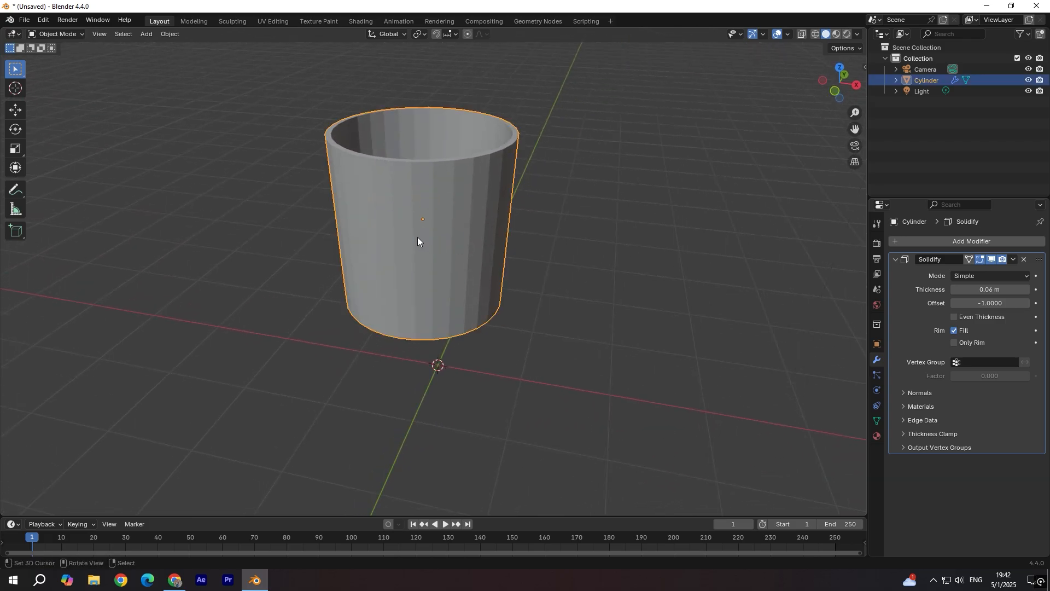
{"action": "key", "text": "F3"}
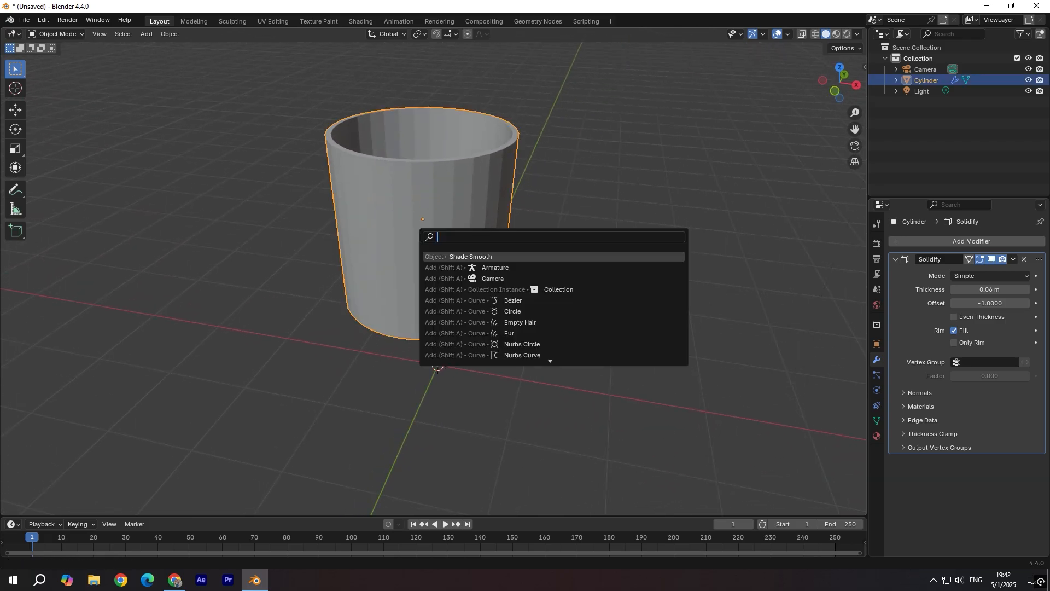
{"action": "key", "text": "Return"}
Step: Add a torus beside the cup and rotate it upright around the global X axis
{"action": "mouse_move", "coordinate": [418, 237]}
{"action": "middle_mouse_down"}
{"action": "mouse_move", "coordinate": [559, 247]}
{"action": "mouse_move", "coordinate": [491, 261]}
{"action": "mouse_move", "coordinate": [376, 309]}
{"action": "mouse_move", "coordinate": [438, 302]}
{"action": "mouse_move", "coordinate": [585, 235]}
{"action": "mouse_move", "coordinate": [561, 237]}
{"action": "middle_mouse_up"}
{"action": "key", "text": "shift+a"}
{"action": "mouse_move", "coordinate": [561, 236]}
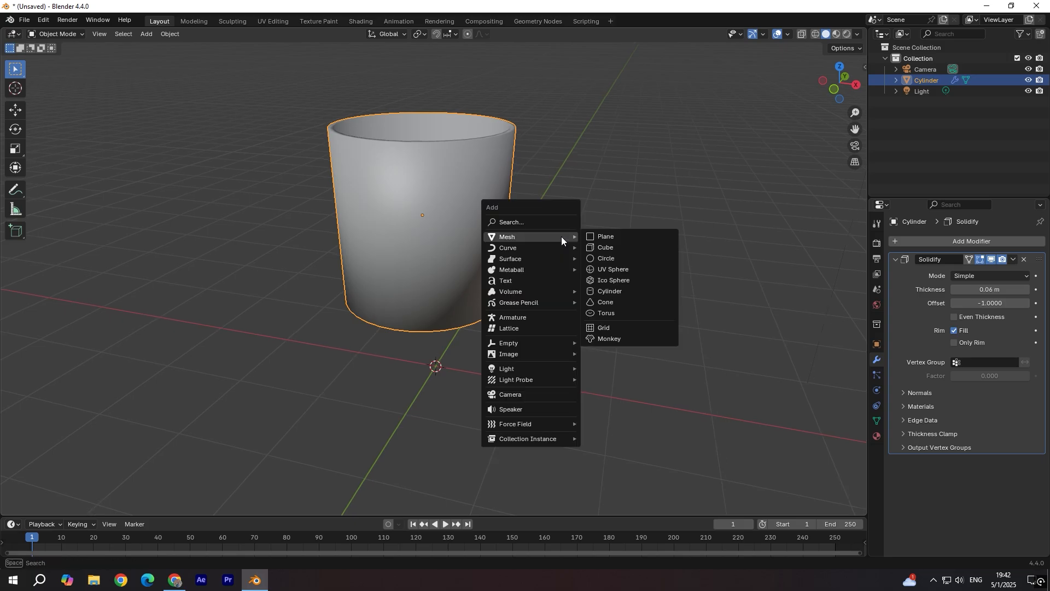
{"action": "left_click", "coordinate": [618, 310]}
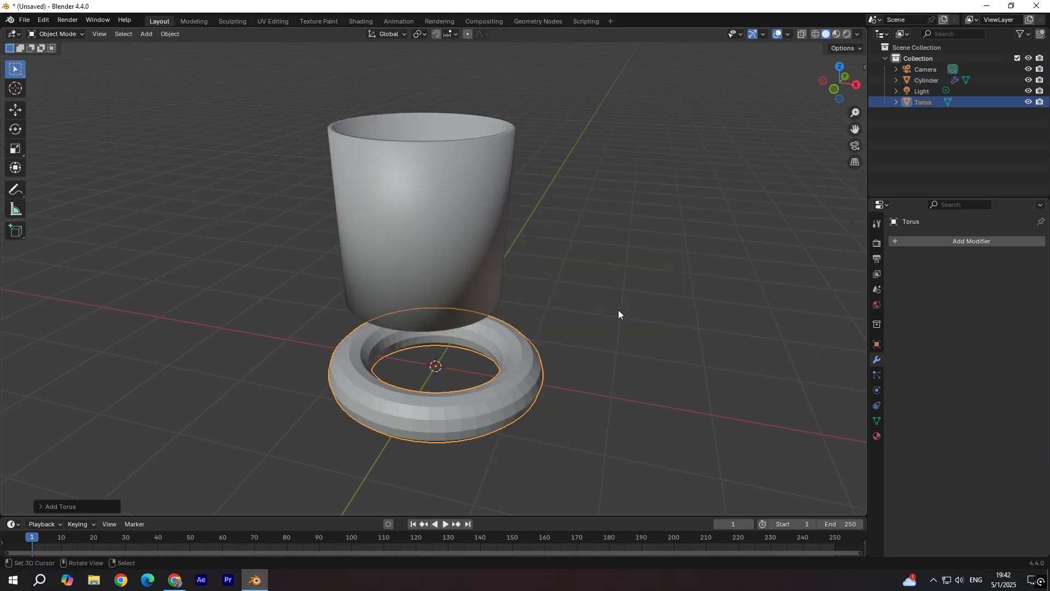
{"action": "key", "text": "r"}
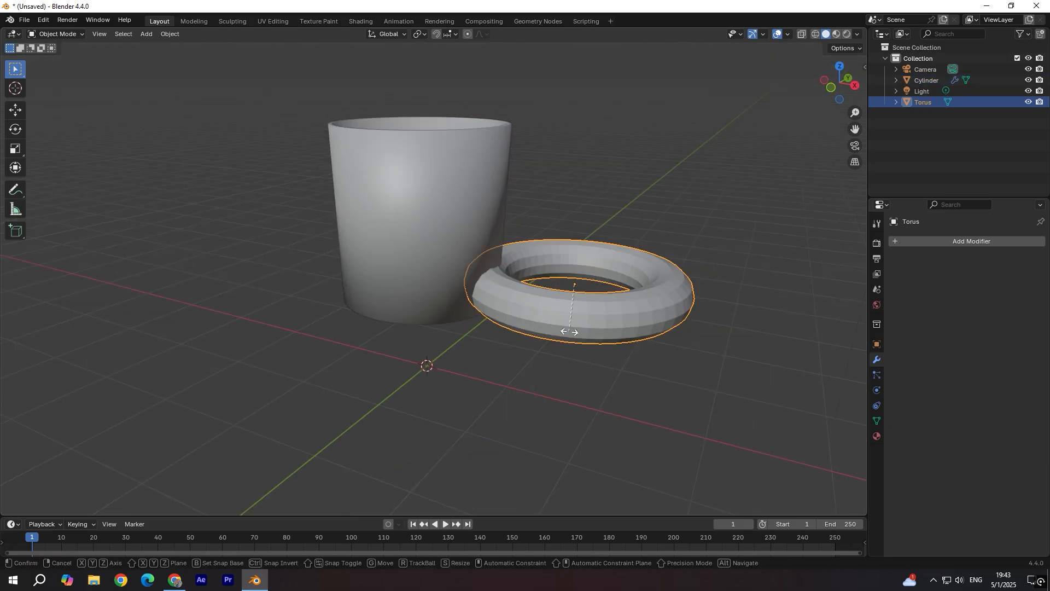
{"action": "key", "text": "x"}
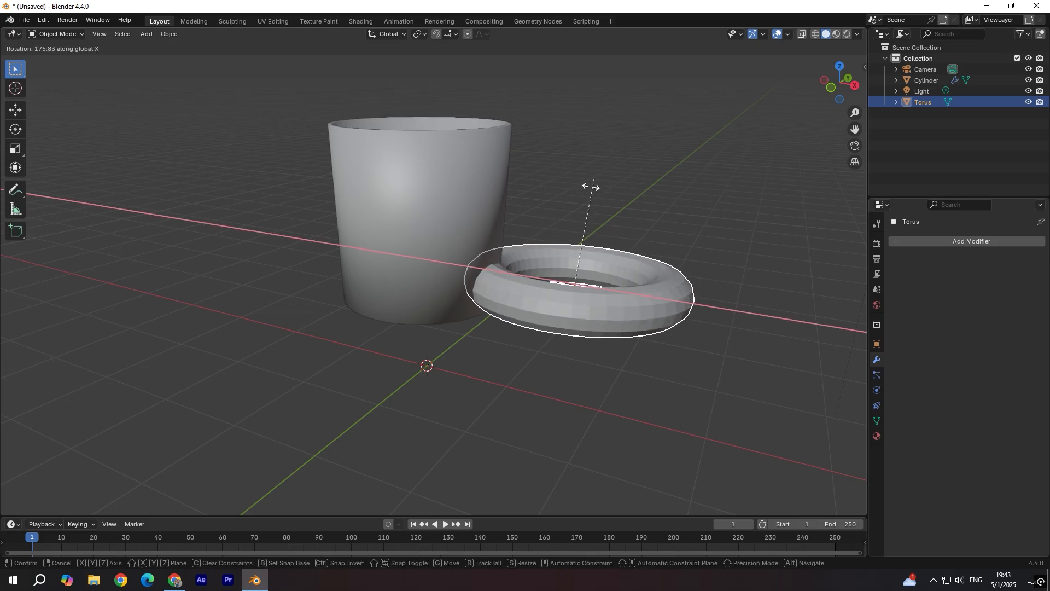
{"action": "left_click", "coordinate": [533, 280]}
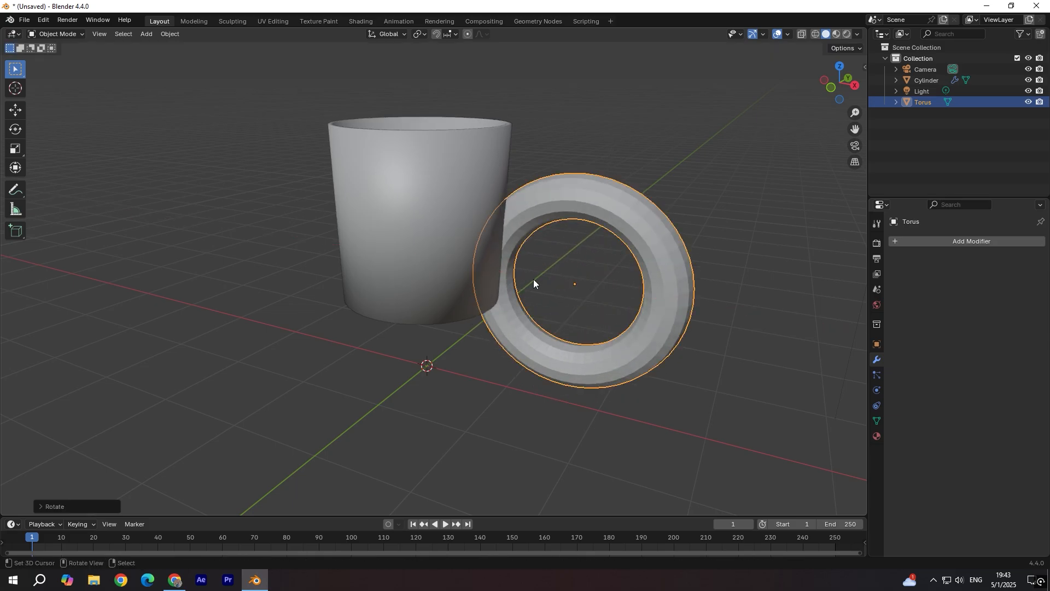
Step: Delete the faces of the torus half nearest the cup, selecting them in wireframe shading
{"action": "key", "text": "Tab"}
{"action": "middle_click_drag", "start_coordinate": [534, 280], "coordinate": [606, 178]}
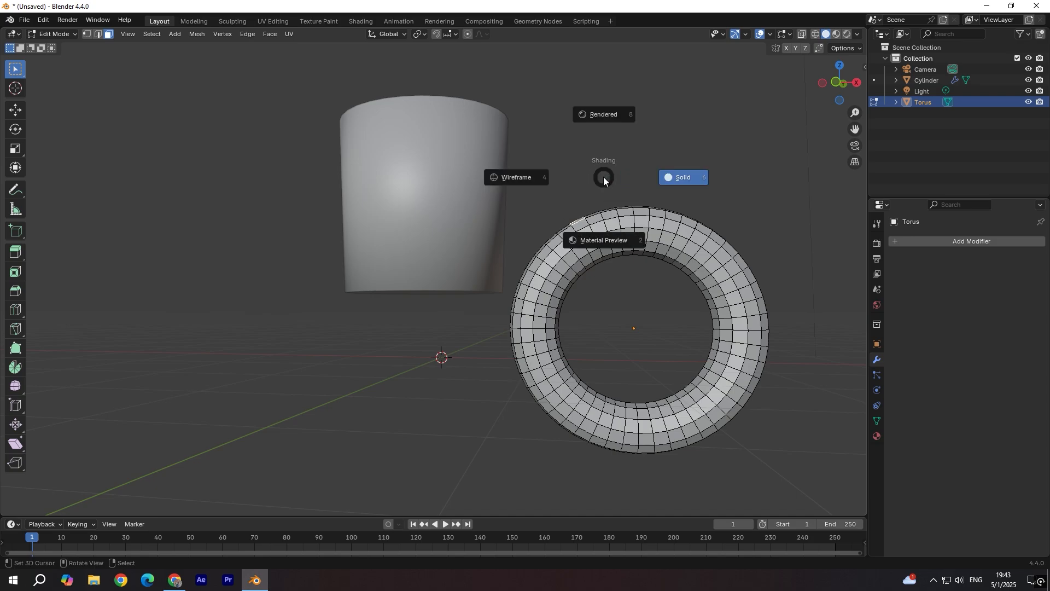
{"action": "left_click", "coordinate": [542, 178]}
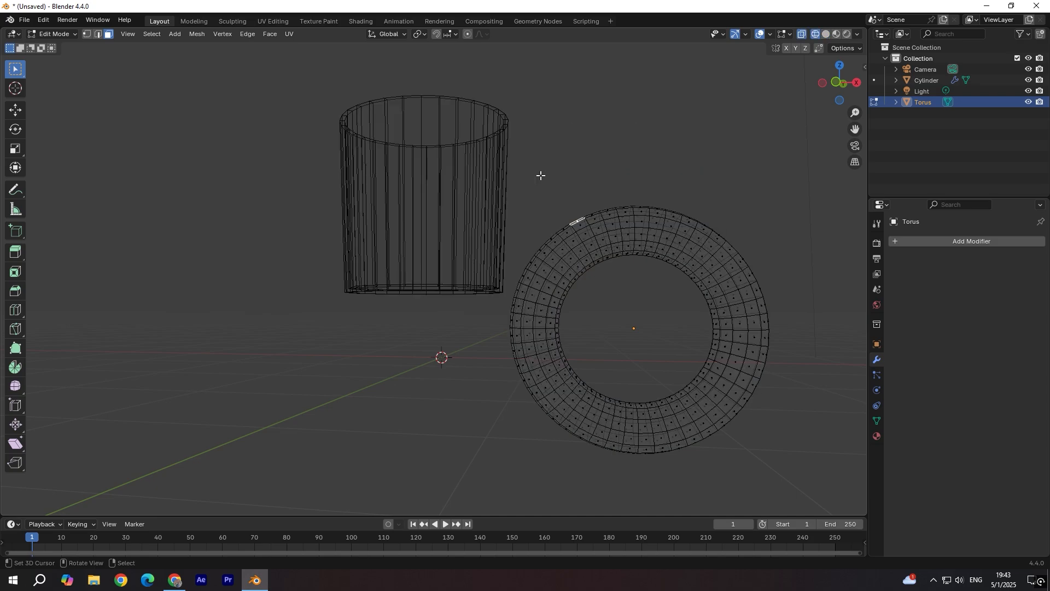
{"action": "left_click_drag", "start_coordinate": [512, 174], "coordinate": [630, 467]}
{"action": "key", "text": "x"}
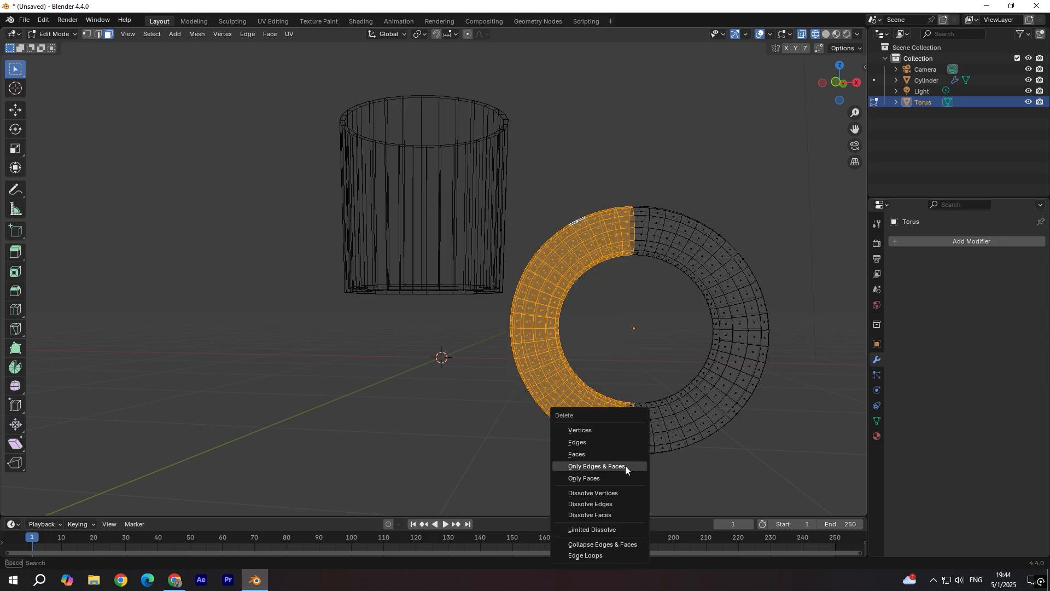
{"action": "left_click", "coordinate": [599, 452]}
Step: Delete the leftover vertices protruding at the lower end of the half torus
{"action": "mouse_move", "coordinate": [583, 404]}
{"action": "middle_mouse_down"}
{"action": "mouse_move", "coordinate": [599, 382]}
{"action": "mouse_move", "coordinate": [583, 403]}
{"action": "middle_mouse_up"}
{"action": "left_click_drag", "start_coordinate": [610, 394], "coordinate": [630, 449]}
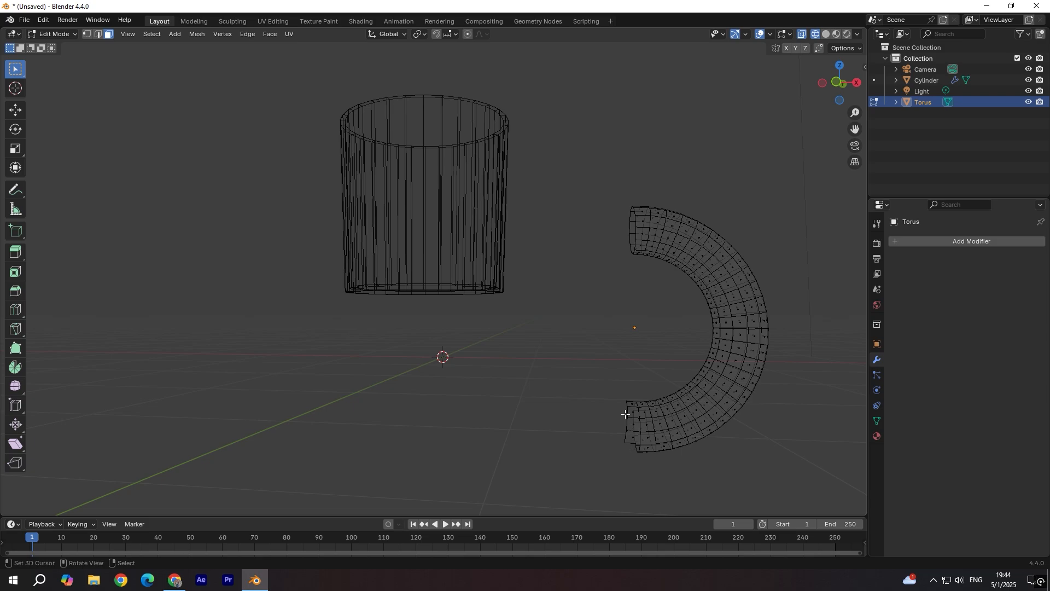
{"action": "key", "text": "1"}
{"action": "left_click_drag", "start_coordinate": [621, 393], "coordinate": [628, 449]}
{"action": "key", "text": "x"}
{"action": "left_click", "coordinate": [610, 439]}
{"action": "key", "text": "Tab"}
Step: Return to solid shading and scale the half torus down to fit the cup as a handle
{"action": "key", "text": "z"}
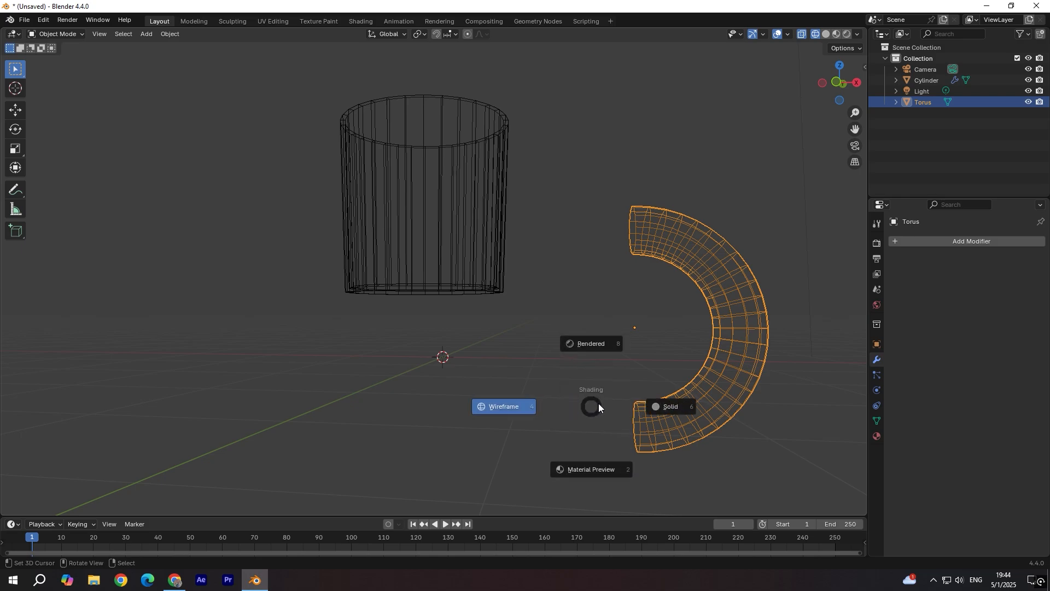
{"action": "left_click", "coordinate": [663, 414]}
{"action": "left_click", "coordinate": [678, 359]}
{"action": "left_click", "coordinate": [740, 320]}
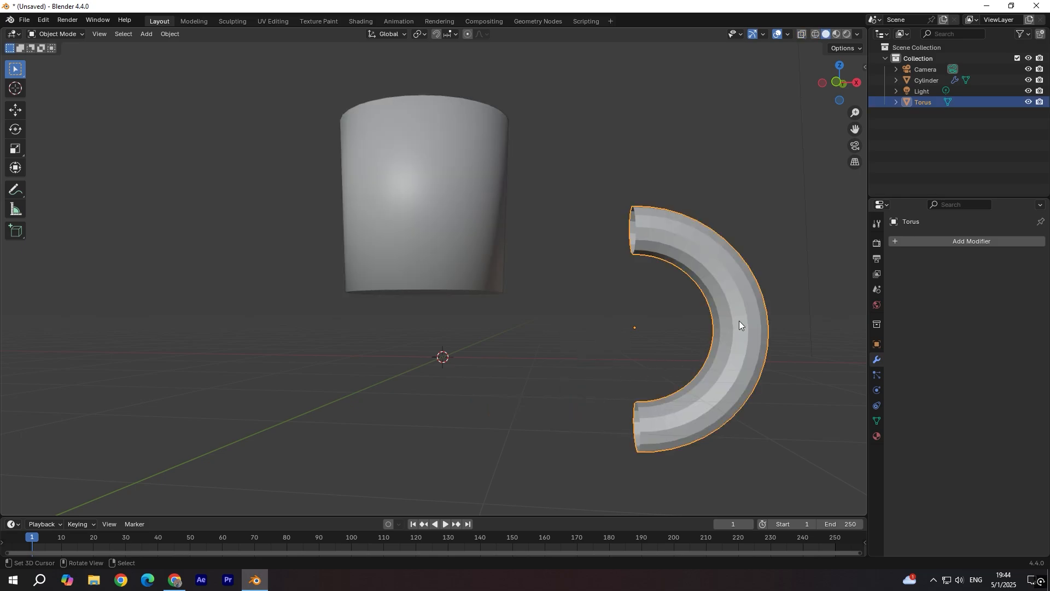
{"action": "key", "text": "s"}
{"action": "left_click", "coordinate": [687, 302]}
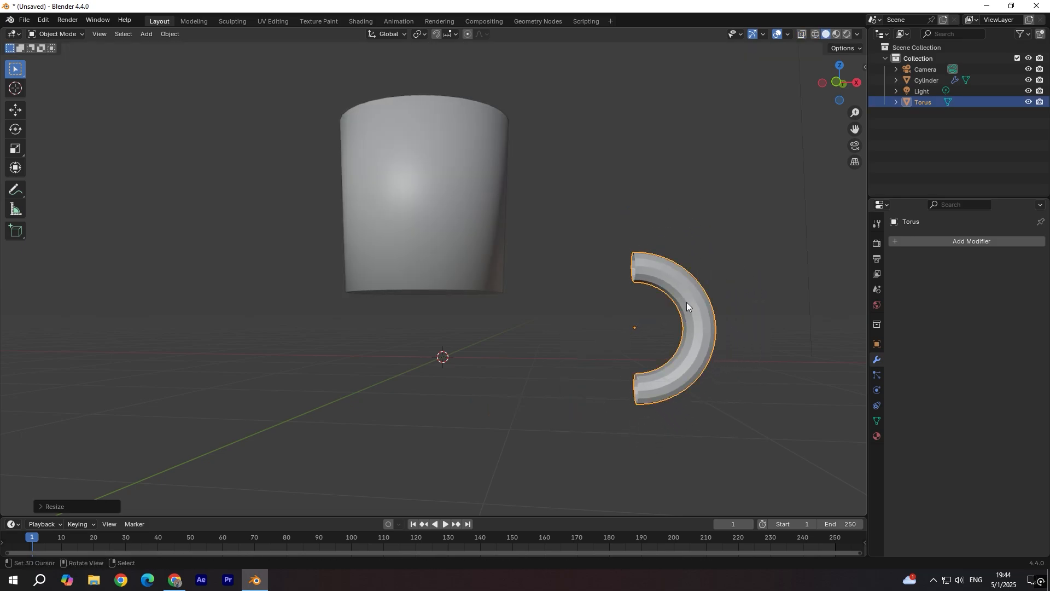
Step: Move the half torus against the cup's outer wall so both ends meet it as a handle
{"action": "key", "text": "g"}
{"action": "left_click", "coordinate": [456, 292]}
{"action": "middle_click_drag", "start_coordinate": [457, 292], "coordinate": [563, 194]}
{"action": "key", "text": "g"}
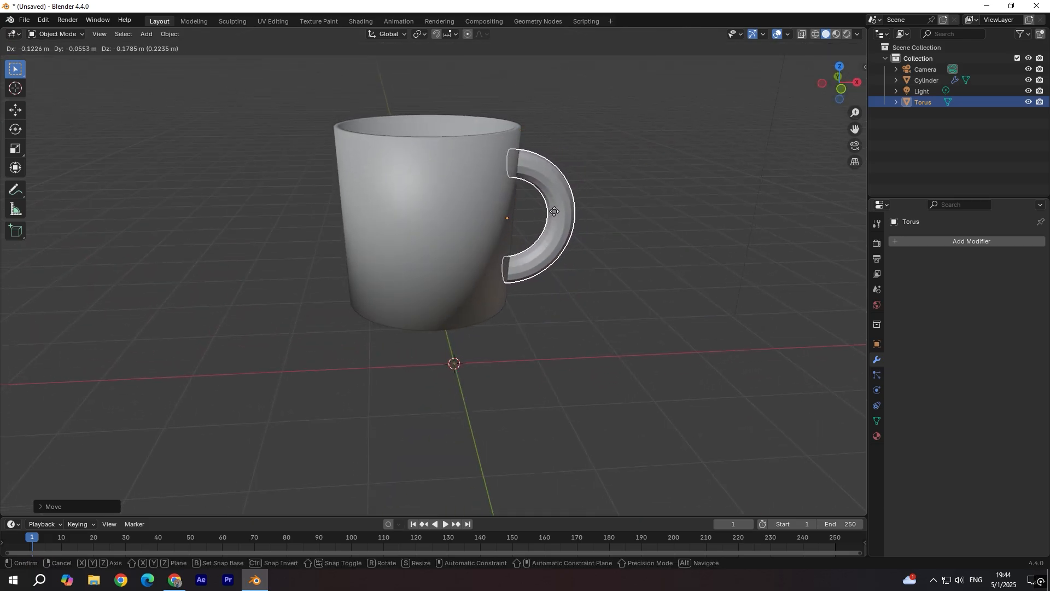
{"action": "left_click", "coordinate": [554, 212]}
{"action": "middle_click_drag", "start_coordinate": [515, 248], "coordinate": [352, 366]}
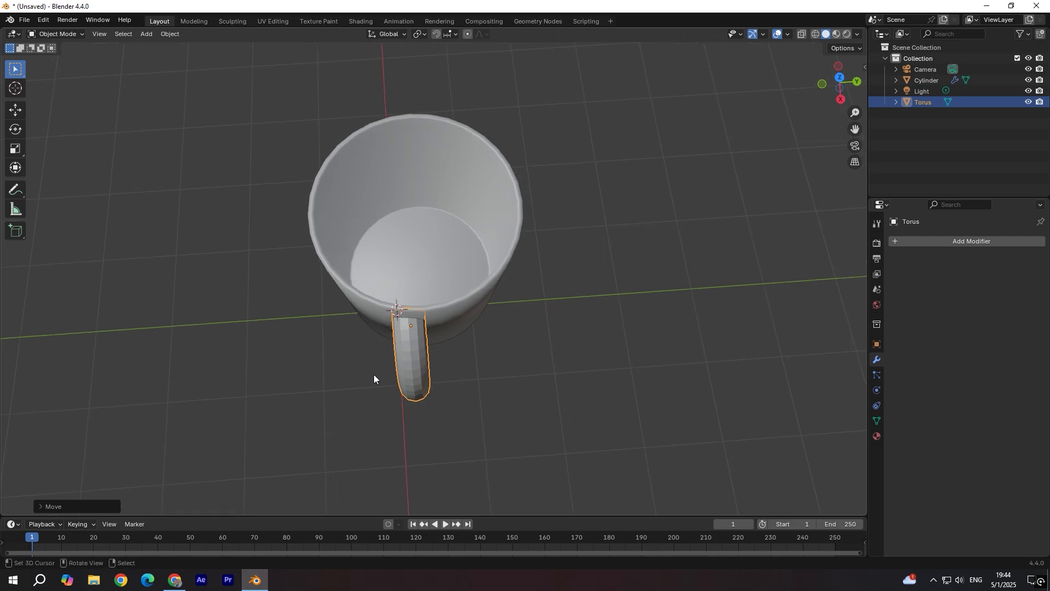
Step: Adjust the handle's position from above and from the side so it lines up with the middle of the cup
{"action": "key", "text": "g"}
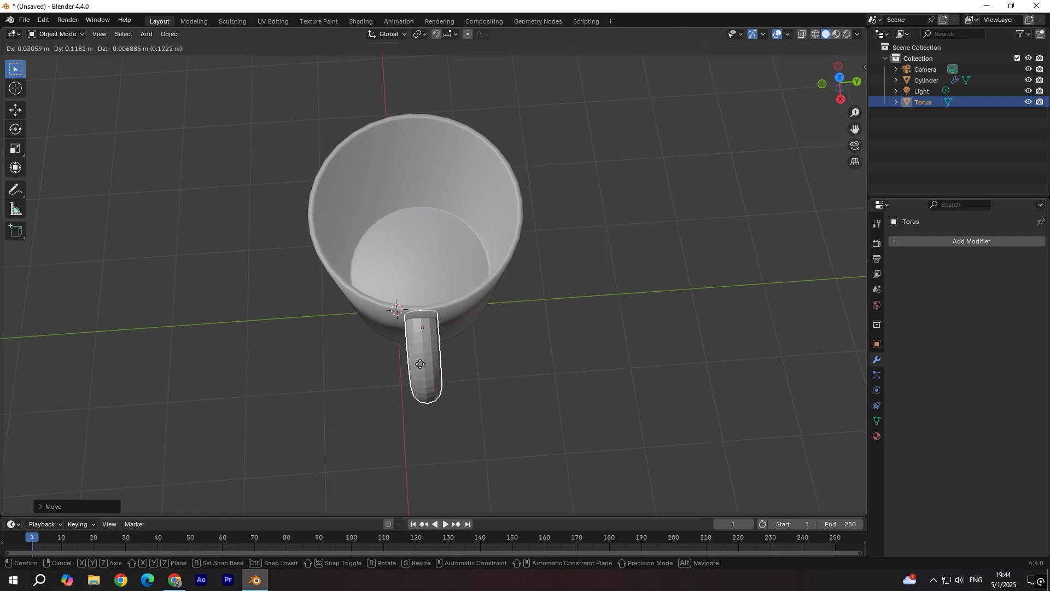
{"action": "left_click", "coordinate": [422, 365]}
{"action": "middle_click_drag", "start_coordinate": [422, 365], "coordinate": [488, 299]}
{"action": "left_click", "coordinate": [590, 303]}
{"action": "middle_click_drag", "start_coordinate": [589, 303], "coordinate": [593, 361]}
{"action": "left_click", "coordinate": [558, 228]}
{"action": "key", "text": "g"}
{"action": "left_click", "coordinate": [560, 226]}
{"action": "middle_click_drag", "start_coordinate": [561, 226], "coordinate": [580, 208]}
Step: Apply smooth shading to the half-torus handle
{"action": "key", "text": "Tab"}
{"action": "key", "text": "Tab"}
{"action": "left_click", "coordinate": [613, 198]}
{"action": "left_click", "coordinate": [556, 205]}
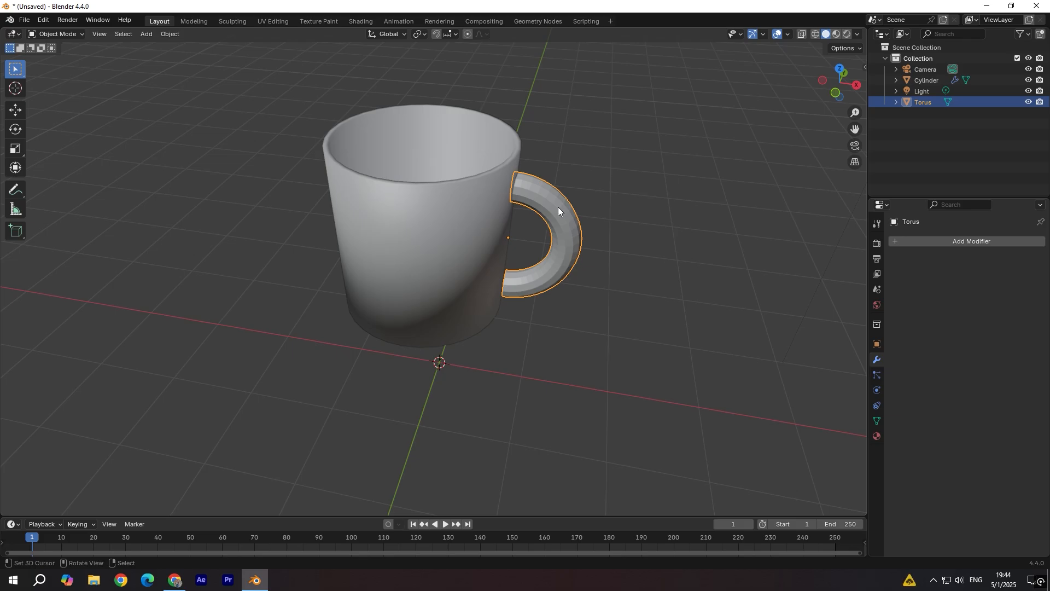
{"action": "key", "text": "F3"}
{"action": "key", "text": "Return"}
{"action": "key", "text": "Tab"}
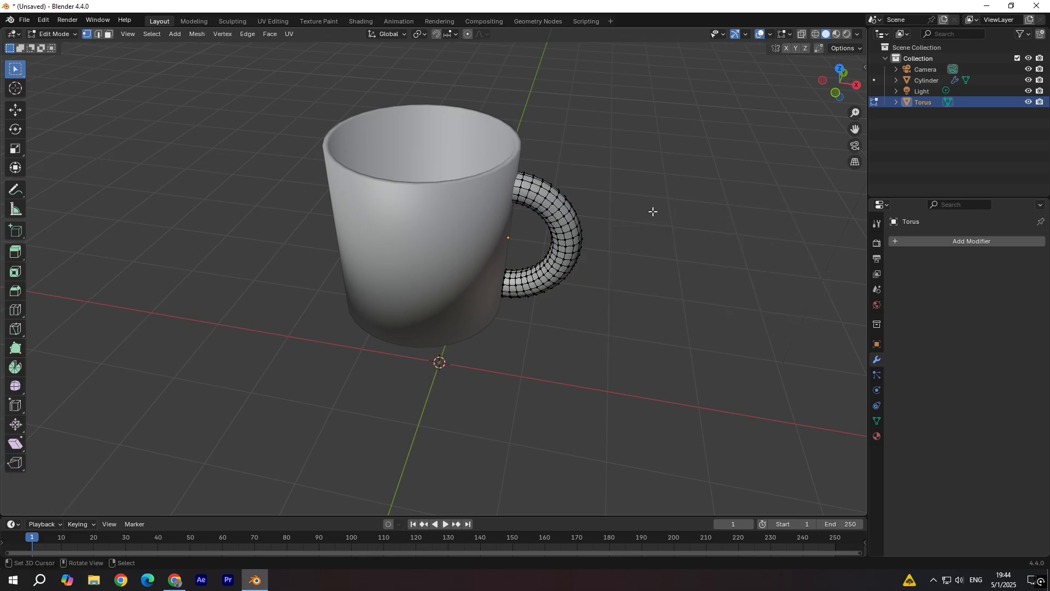
{"action": "key", "text": "Tab"}
{"action": "left_click", "coordinate": [658, 208]}
{"action": "middle_click_drag", "start_coordinate": [658, 208], "coordinate": [523, 265]}
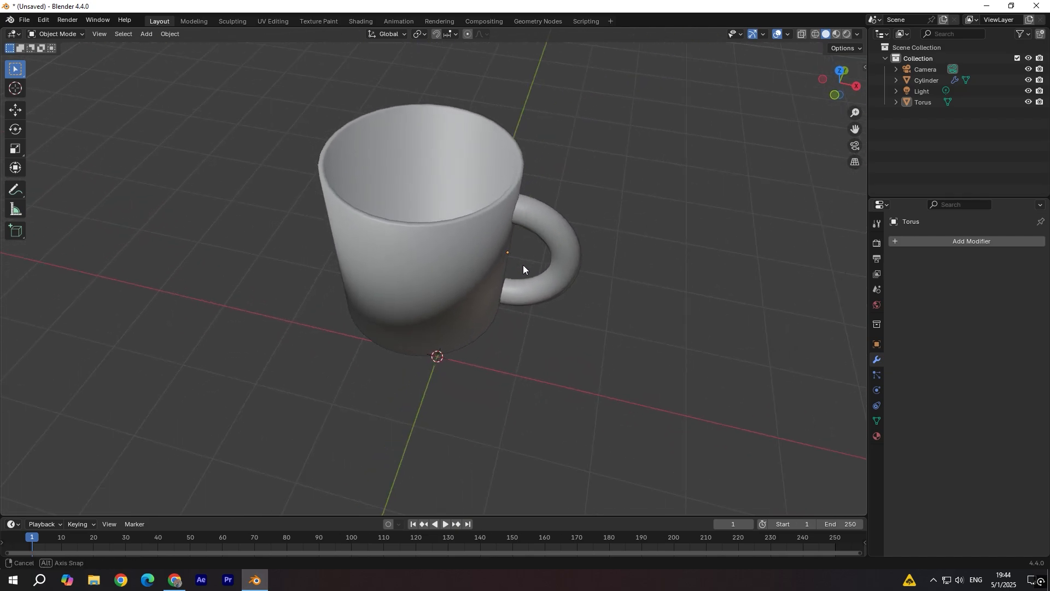
Step: Add a Subdivision Surface modifier to the cup body and set its viewport level to 3
{"action": "key", "text": "Tab"}
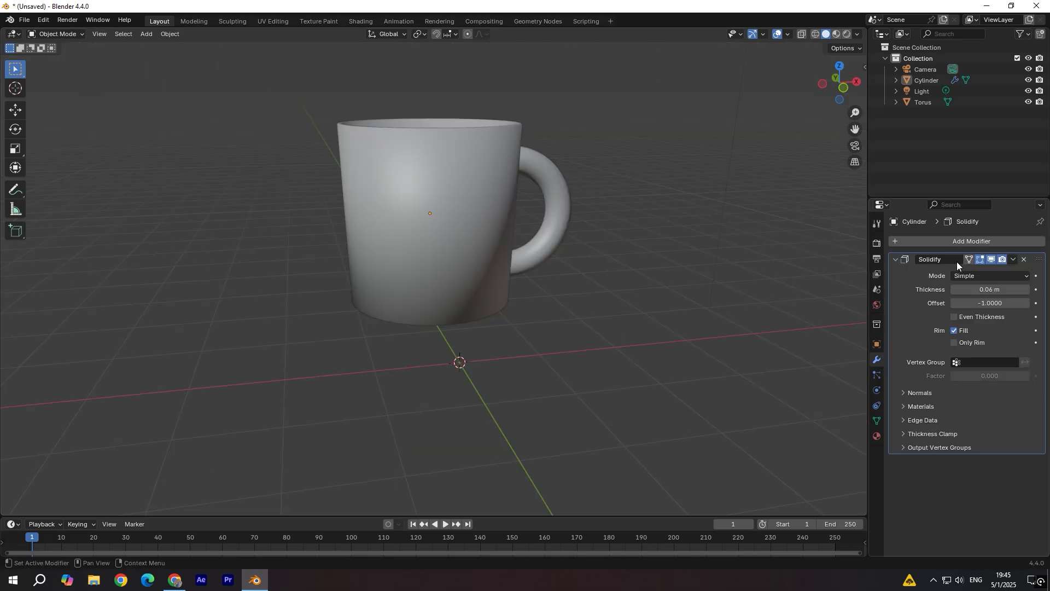
{"action": "left_click", "coordinate": [961, 241]}
{"action": "mouse_move", "coordinate": [941, 249]}
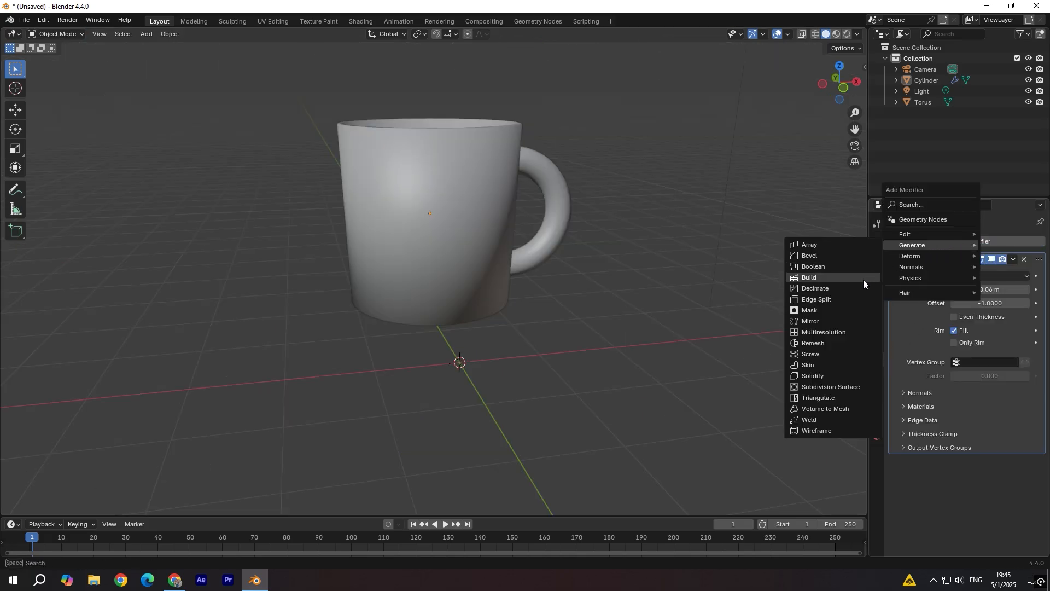
{"action": "left_click", "coordinate": [829, 387]}
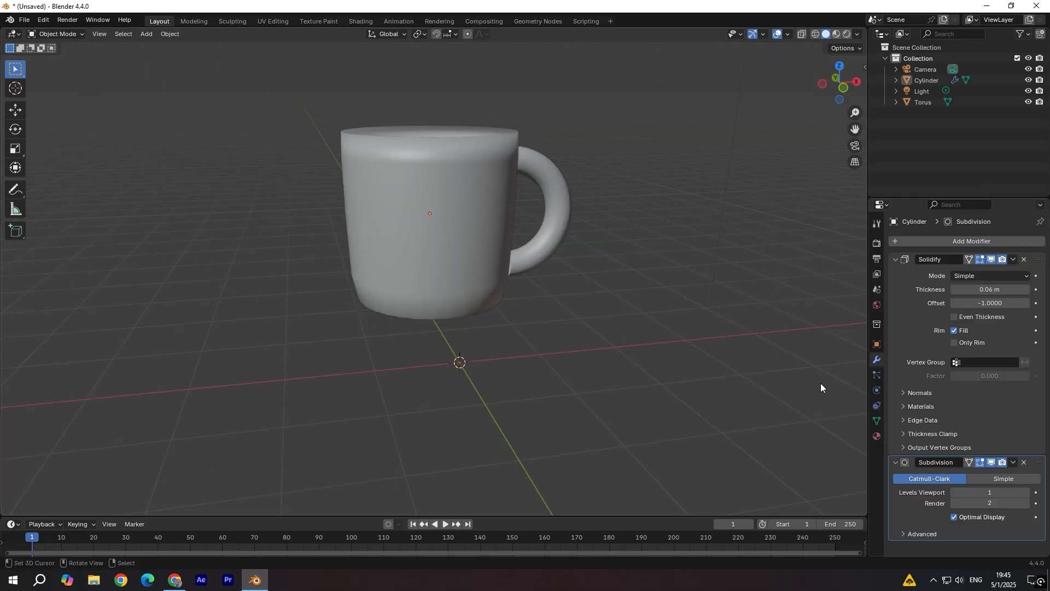
{"action": "middle_click_drag", "start_coordinate": [707, 372], "coordinate": [706, 350]}
{"action": "left_click", "coordinate": [1027, 492]}
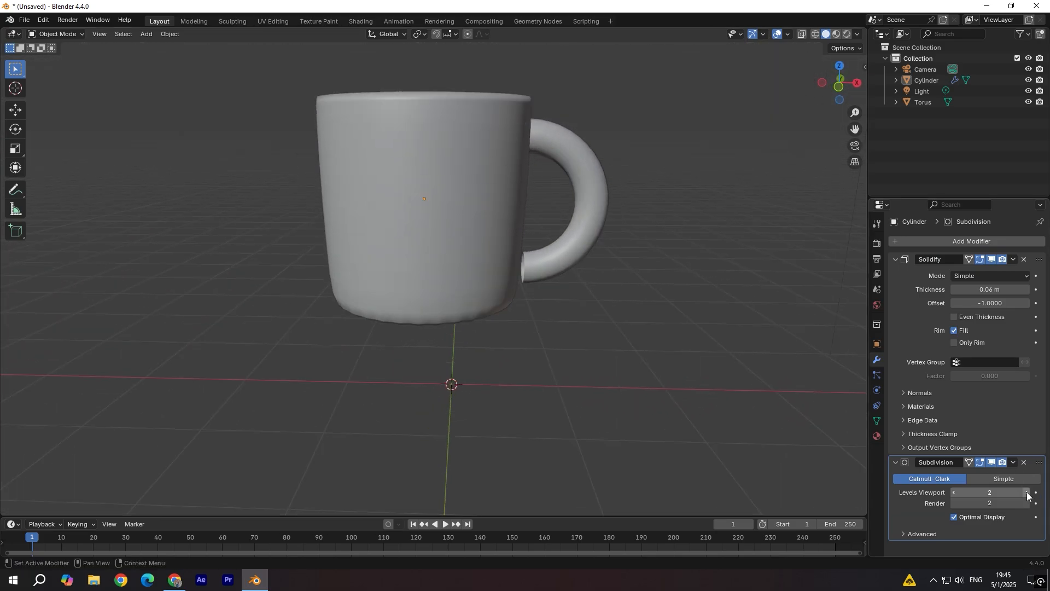
{"action": "left_click", "coordinate": [1026, 492]}
{"action": "middle_click_drag", "start_coordinate": [736, 414], "coordinate": [769, 351]}
Step: Delete the large round face on the underside of the cup in Edit Mode
{"action": "key", "text": "Tab"}
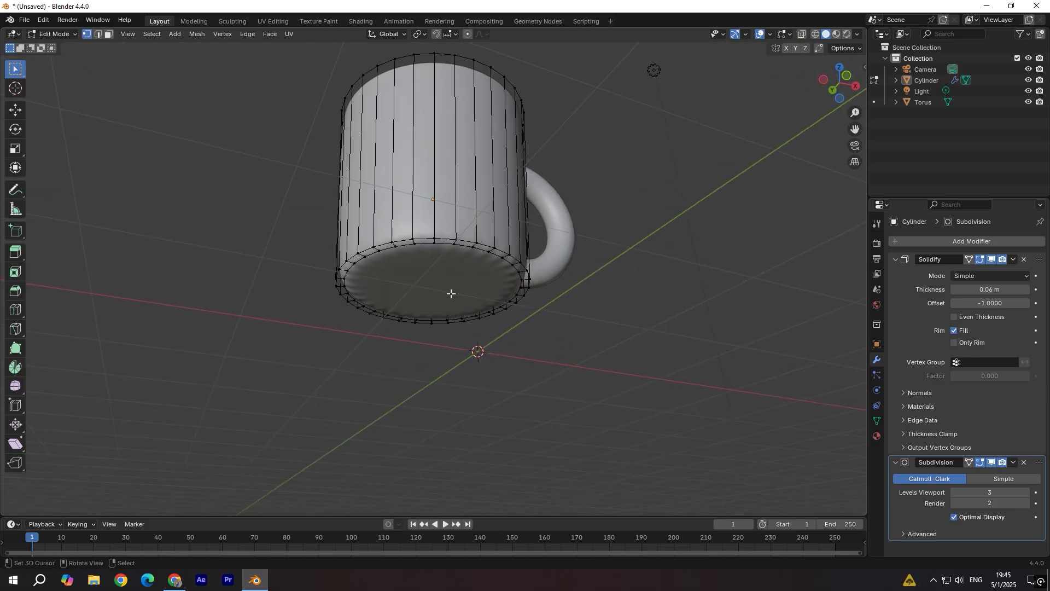
{"action": "key", "text": "Tab"}
{"action": "key", "text": "Tab"}
{"action": "middle_click_drag", "start_coordinate": [404, 243], "coordinate": [383, 279]}
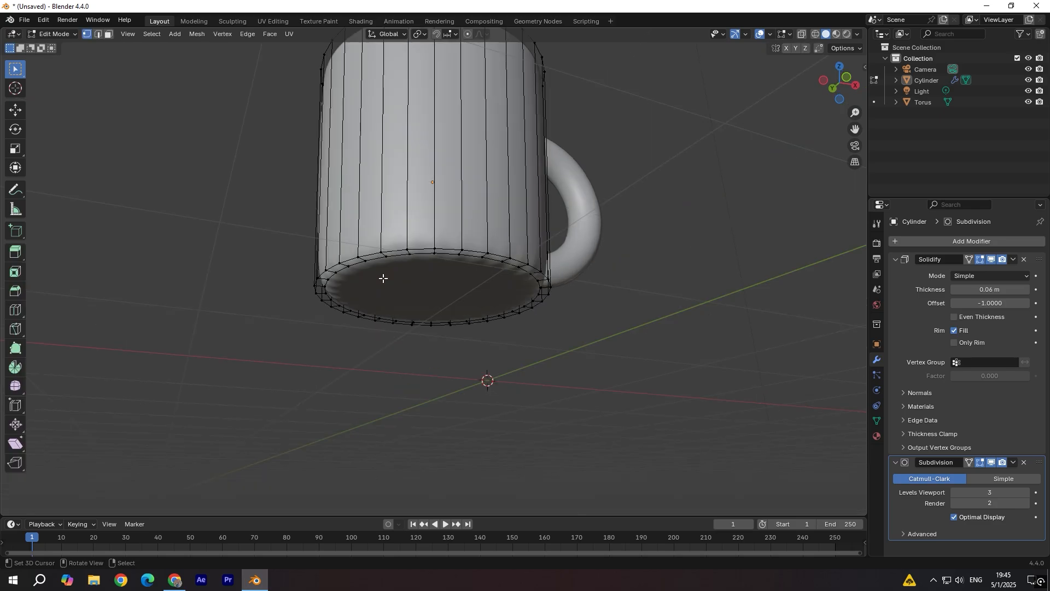
{"action": "key", "text": "3"}
{"action": "left_click", "coordinate": [389, 277]}
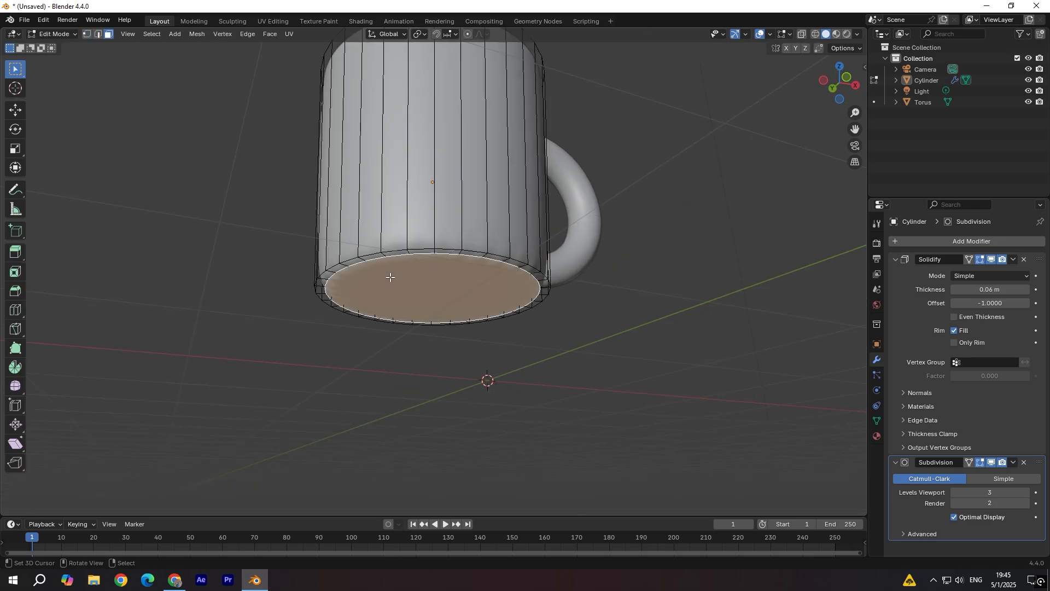
{"action": "key", "text": "x"}
{"action": "left_click", "coordinate": [383, 301]}
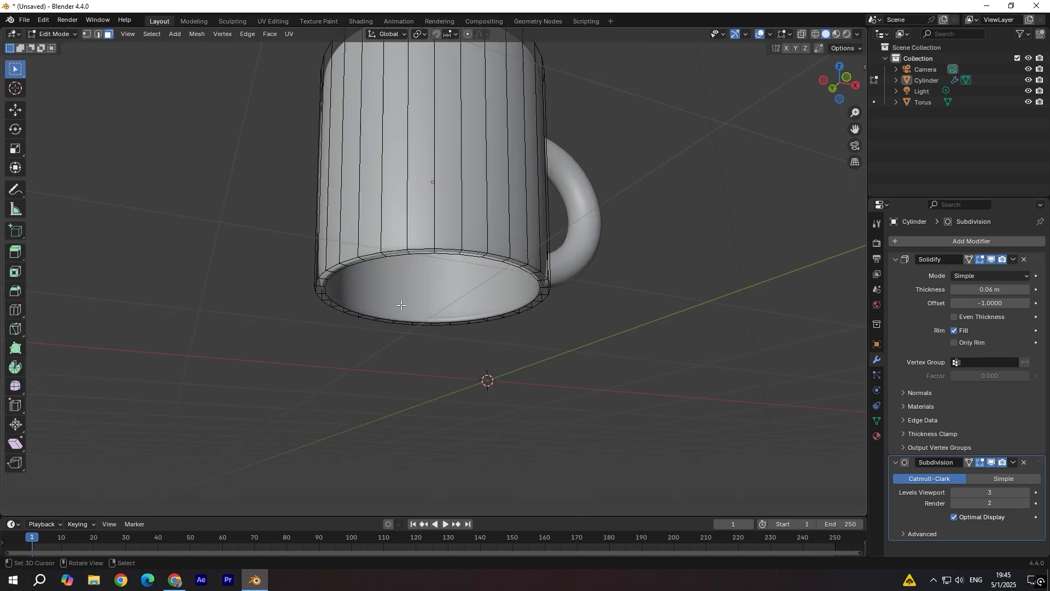
Step: Close the open underside of the cup by applying Grid Fill to its inner edge loop, and return to Object Mode
{"action": "middle_click_drag", "start_coordinate": [401, 304], "coordinate": [322, 303]}
{"action": "key", "text": "2"}
{"action": "left_click", "coordinate": [330, 260], "text": "alt"}
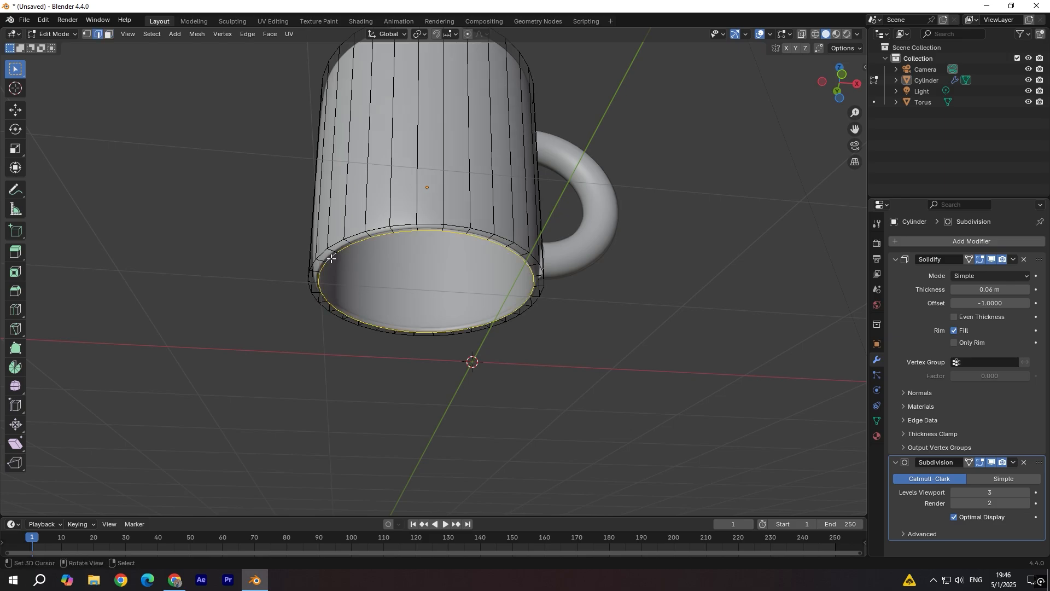
{"action": "key", "text": "F3"}
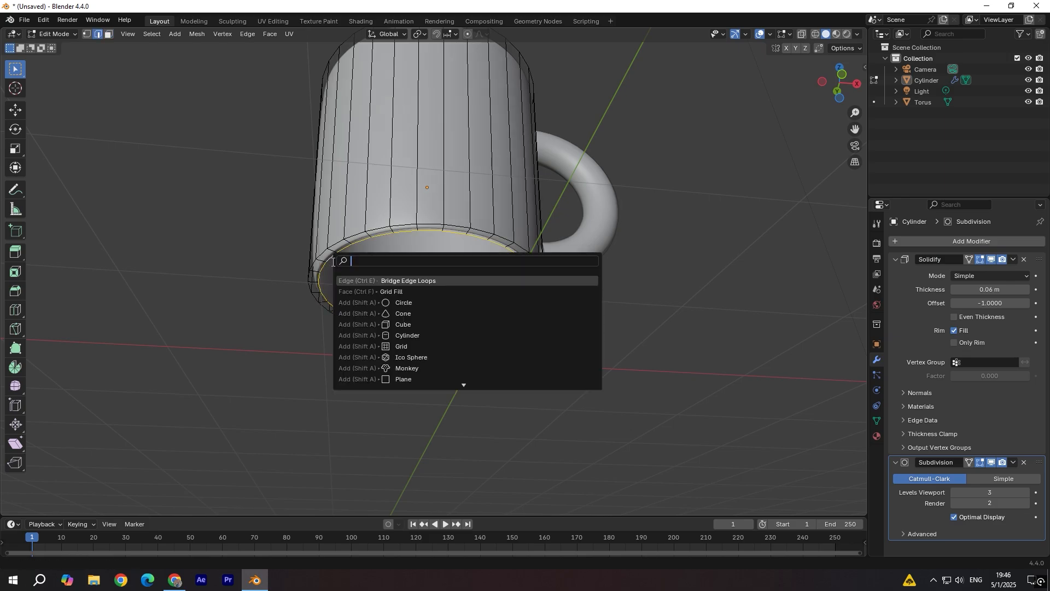
{"action": "type", "text": "GRDI"}
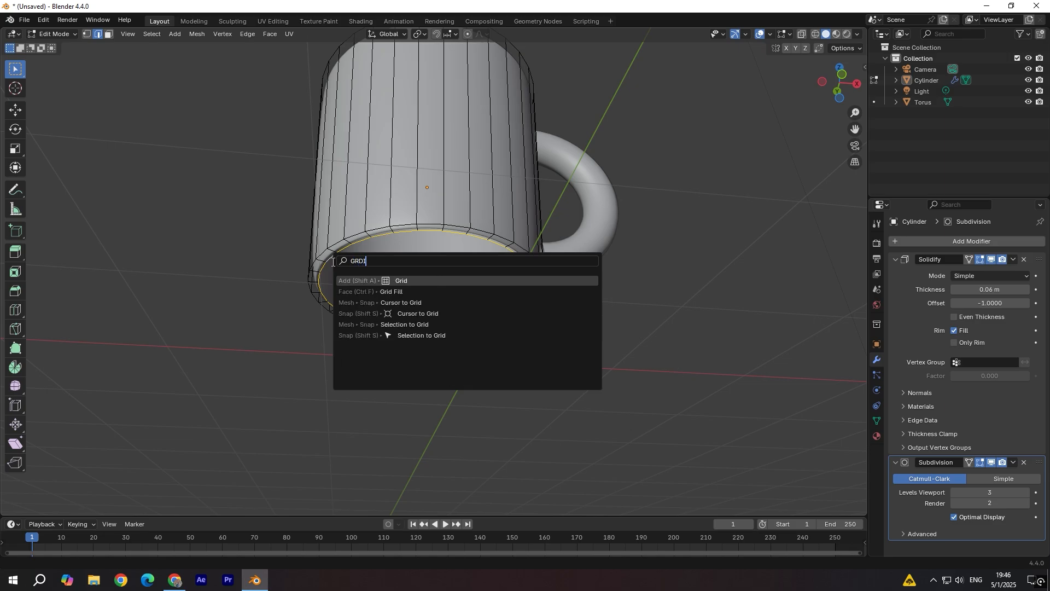
{"action": "key", "text": "Down"}
{"action": "key", "text": "Return"}
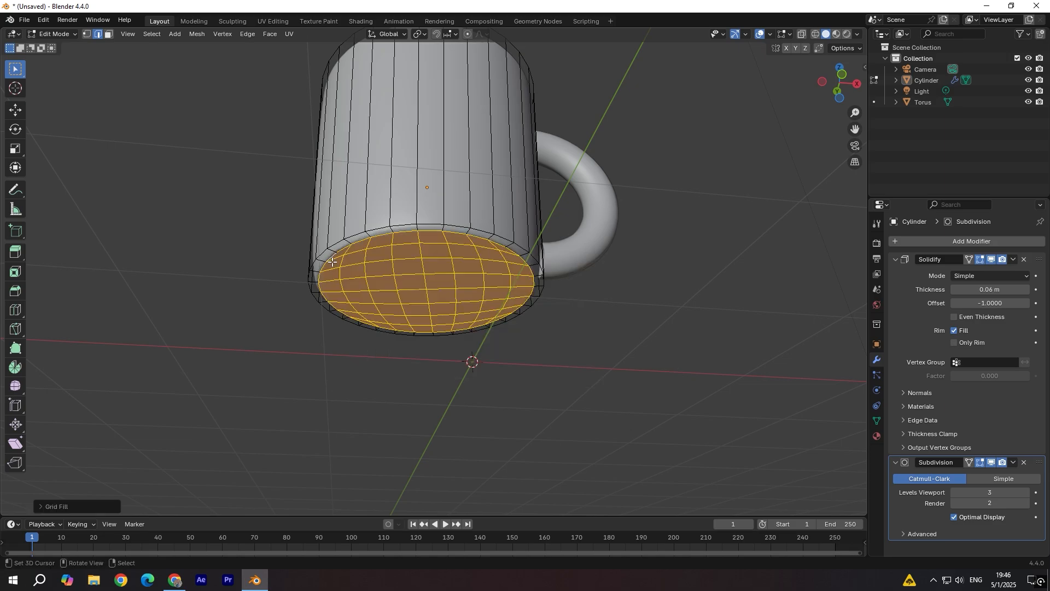
{"action": "key", "text": "Tab"}
{"action": "middle_click_drag", "start_coordinate": [278, 249], "coordinate": [297, 276]}
{"action": "middle_click_drag", "start_coordinate": [253, 300], "coordinate": [331, 279]}
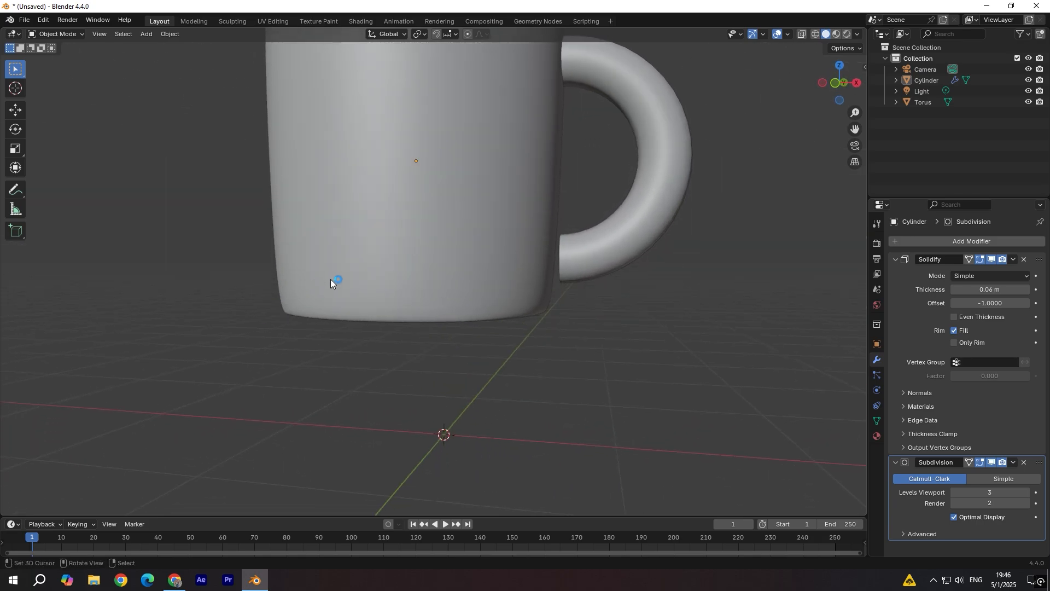
Step: Move the handle closer to the cup so its ends sink into the wall
{"action": "scroll", "coordinate": [438, 271], "scroll_direction": "down", "scroll_amount": 3}
{"action": "left_click", "coordinate": [591, 223]}
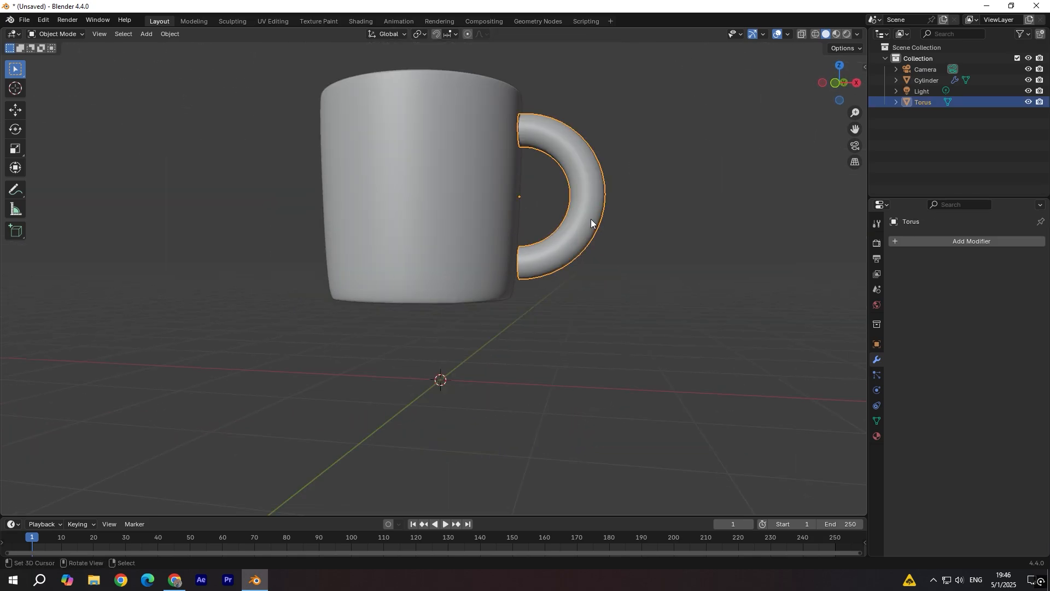
{"action": "key", "text": "g"}
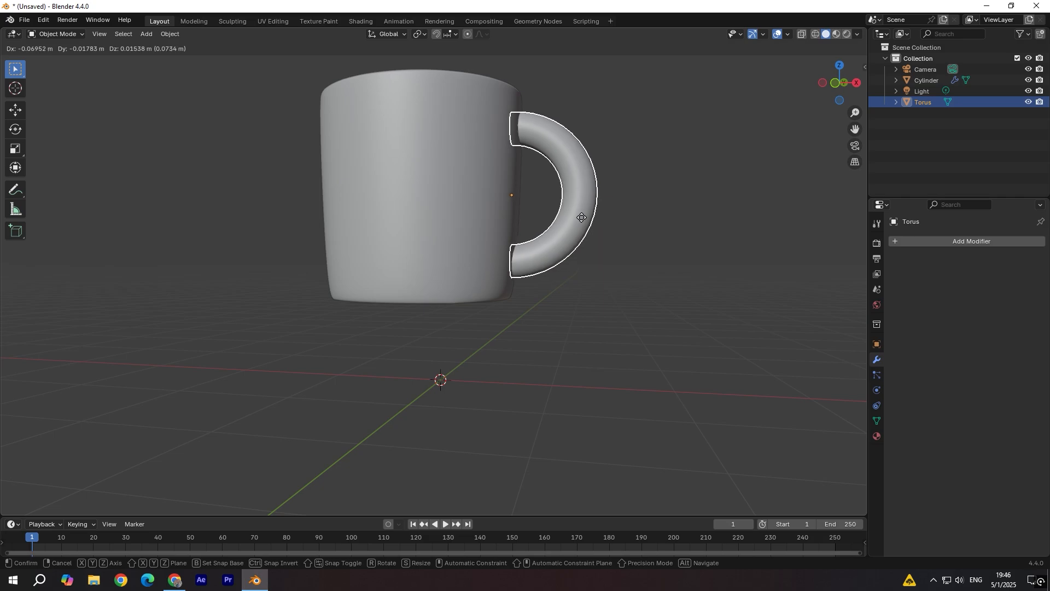
{"action": "left_click", "coordinate": [581, 217]}
{"action": "middle_click_drag", "start_coordinate": [634, 222], "coordinate": [674, 298]}
{"action": "left_click", "coordinate": [660, 240]}
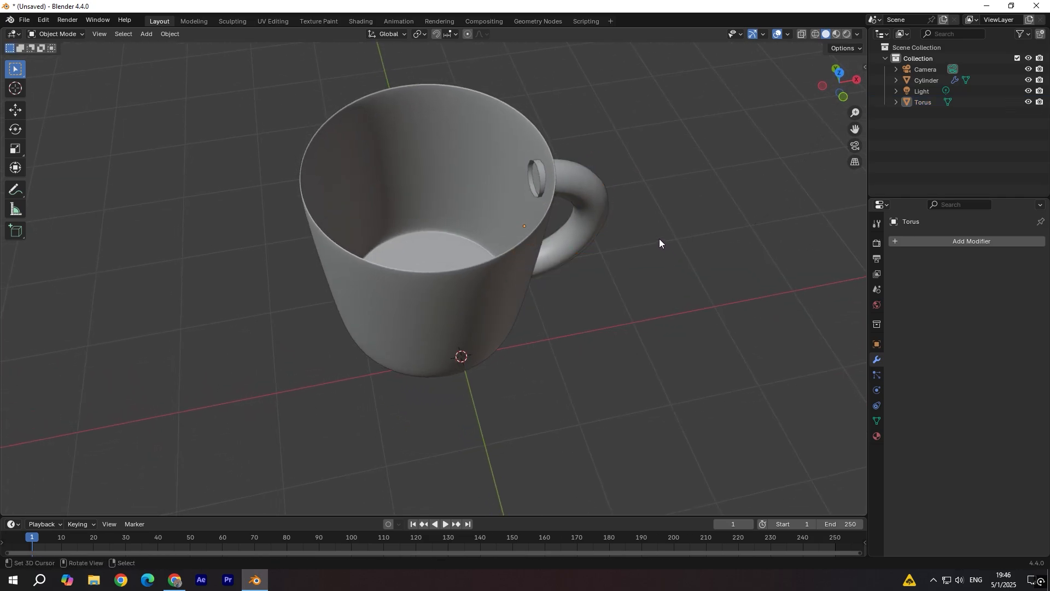
Step: Reposition the handle so its ends stay within the cup wall and do not protrude into the interior
{"action": "left_click", "coordinate": [592, 200]}
{"action": "middle_click_drag", "start_coordinate": [591, 198], "coordinate": [524, 314]}
{"action": "key", "text": "r"}
{"action": "right_click", "coordinate": [563, 197]}
{"action": "key", "text": "g"}
{"action": "left_click", "coordinate": [566, 212]}
{"action": "left_click", "coordinate": [628, 186]}
{"action": "key", "text": "Tab"}
{"action": "key", "text": "Tab"}
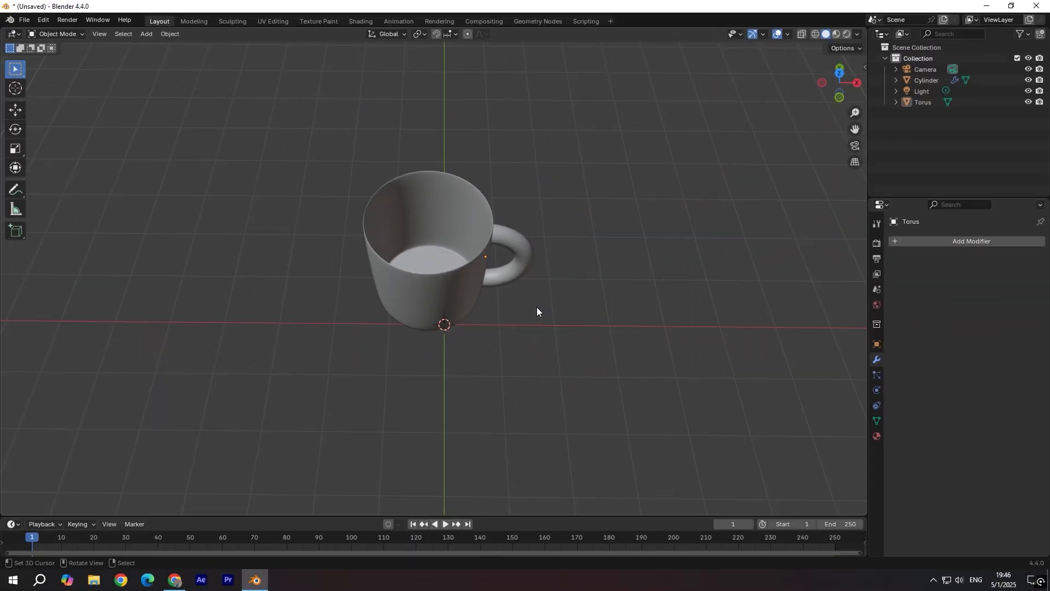